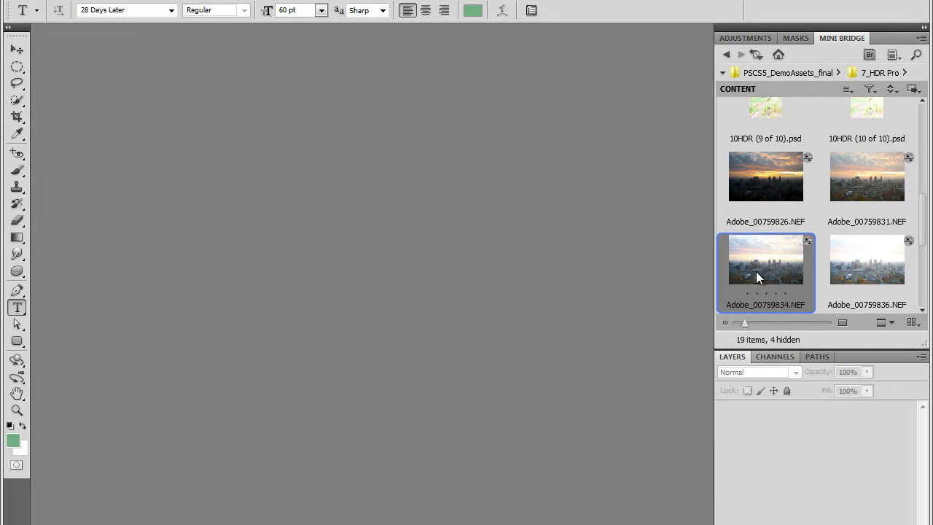
# Step: Pick the four NEF exposures (00759826, 00759831, 00759836, 00759834) one by one in Mini Bridge
pyautogui.click(777, 184)
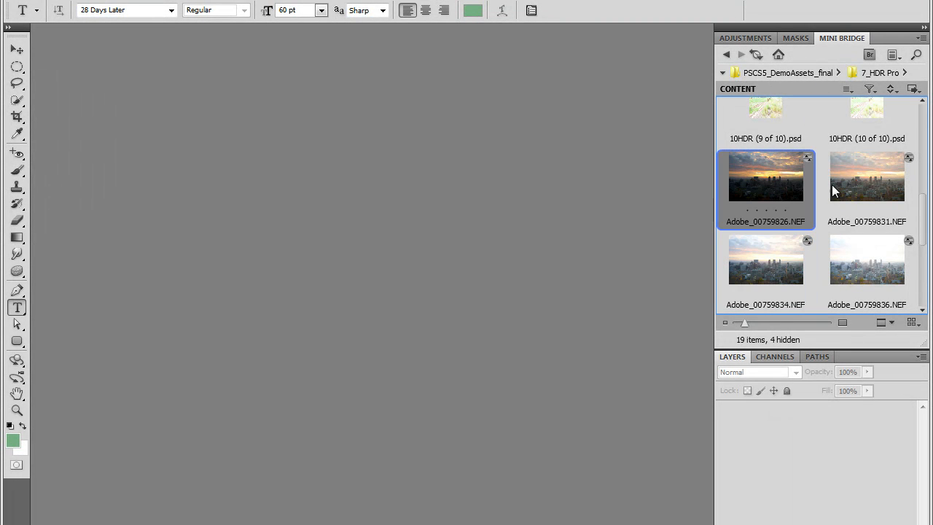
pyautogui.click(859, 184)
pyautogui.click(859, 260)
pyautogui.click(783, 263)
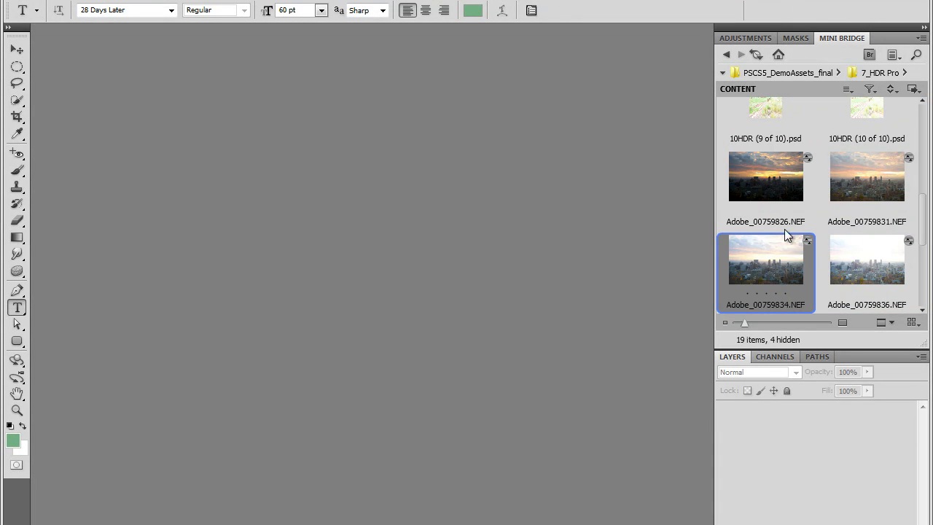
# Step: Select from the darkest Adobe_00759826.NEF and extend to all four exposures together
pyautogui.click(781, 164)
pyautogui.keyDown('shift'); pyautogui.click(878, 281); pyautogui.keyUp('shift')
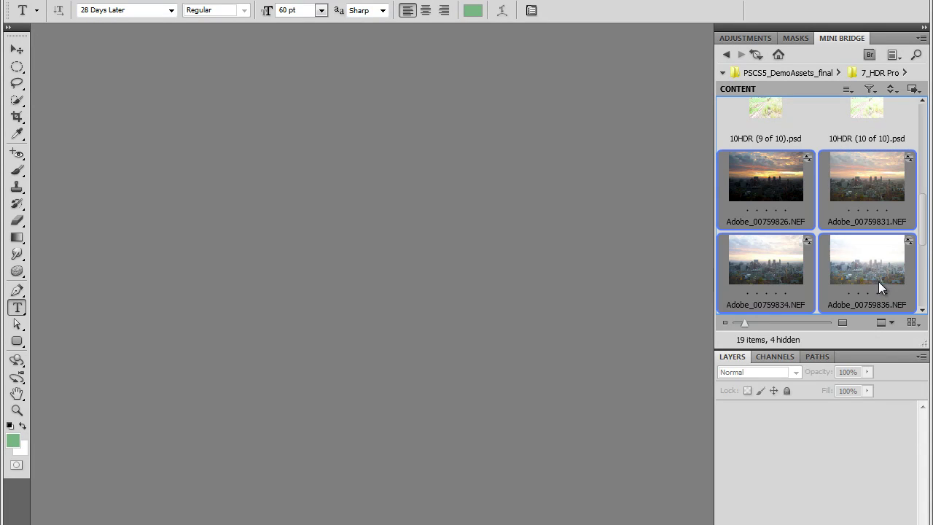
# Step: Open the four NEFs in Camera Raw, enlarge the preview, and compare Adobe_00759831 with the darkest Adobe_00759826
pyautogui.doubleClick(782, 263)
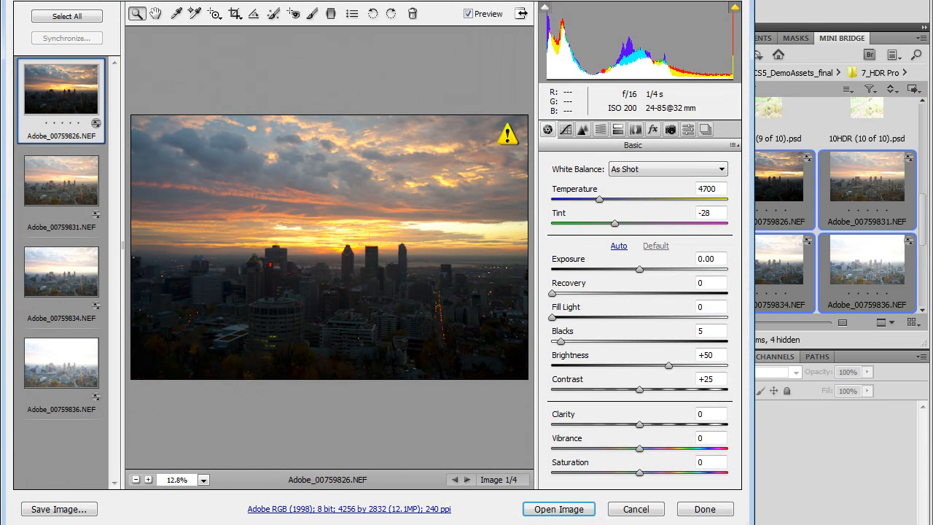
pyautogui.moveTo(753, 262); pyautogui.dragTo(891, 262)
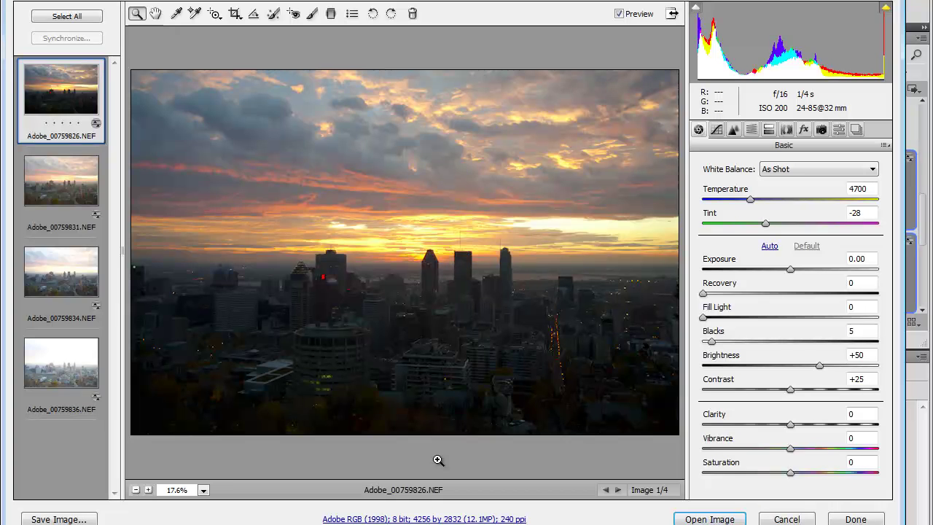
pyautogui.click(61, 185)
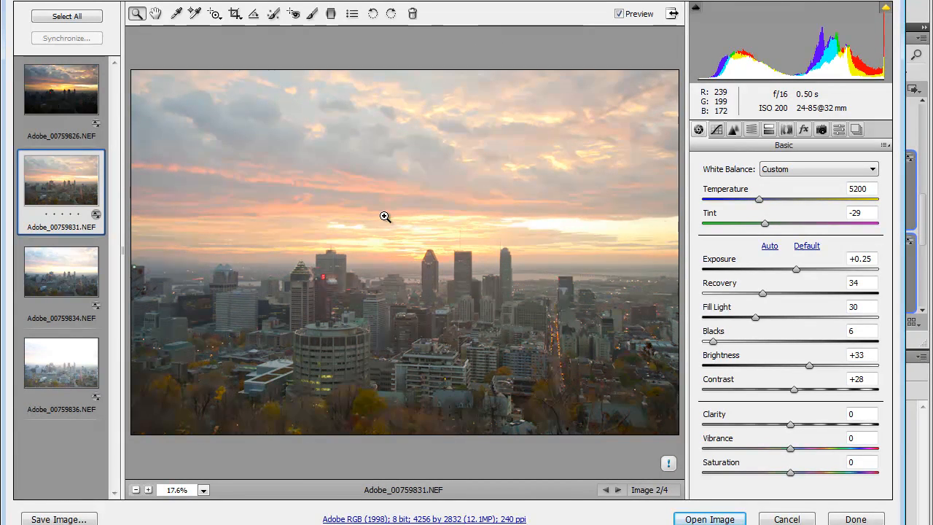
pyautogui.click(82, 92)
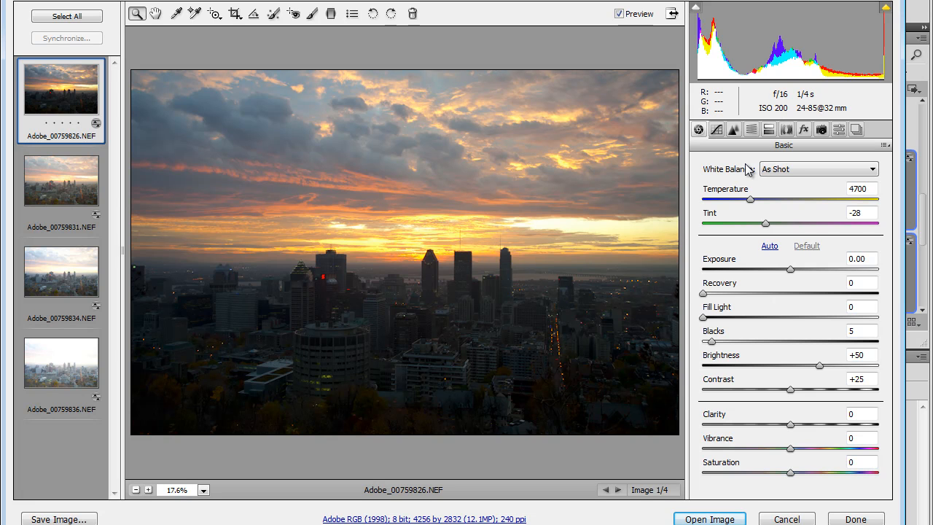
# Step: Browse the Effects, Lens Corrections and Basic panels, then cancel Camera Raw without changes
pyautogui.click(803, 130)
pyautogui.click(787, 130)
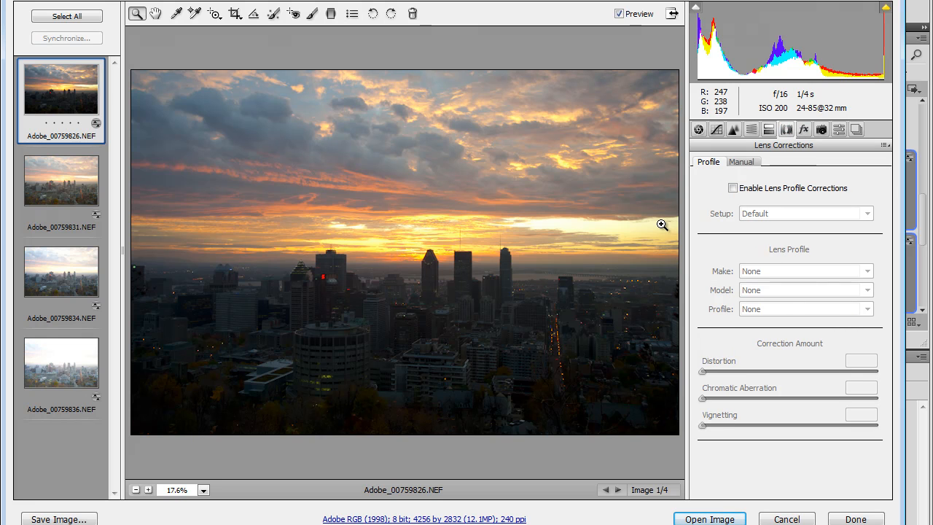
pyautogui.click(699, 130)
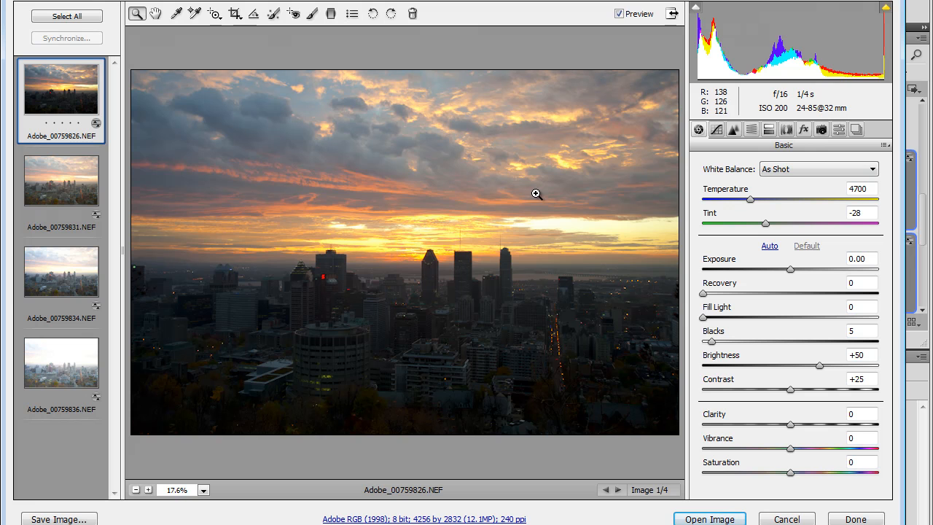
pyautogui.click(788, 131)
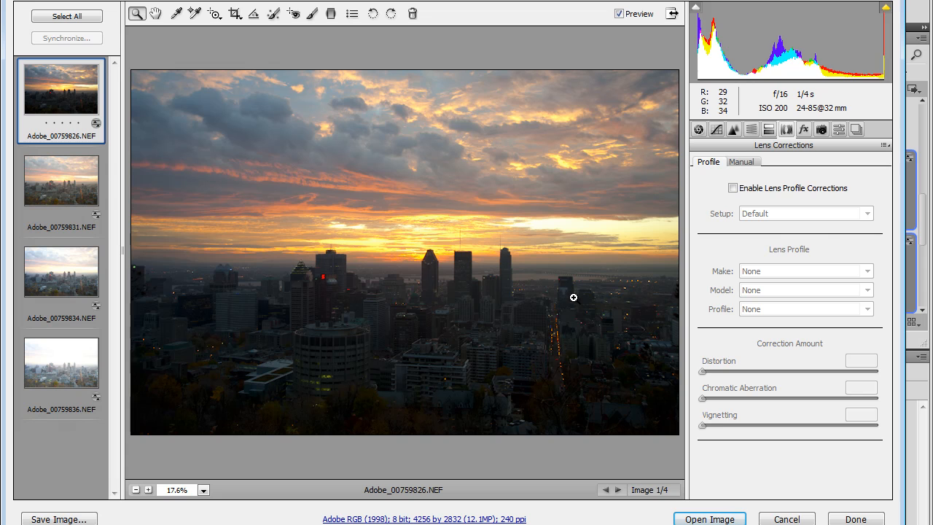
pyautogui.click(787, 519)
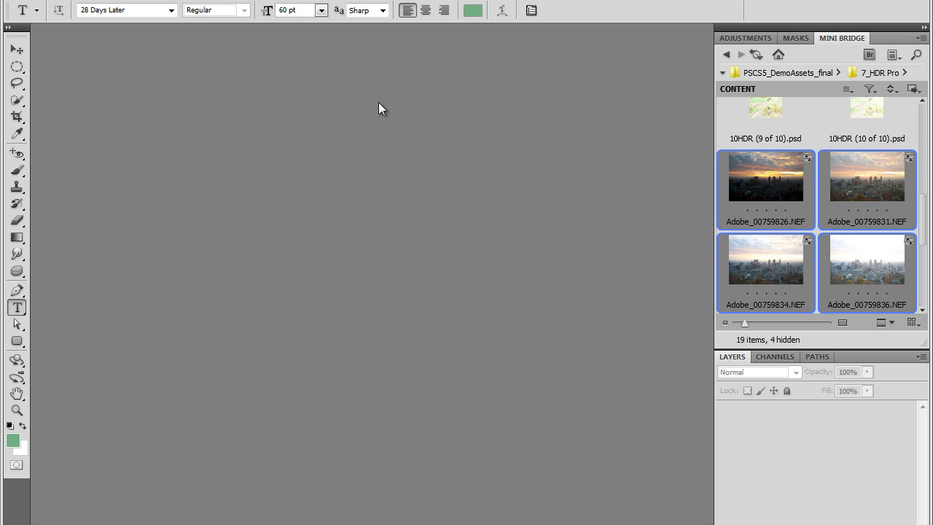
# Step: Run Merge to HDR Pro from Mini Bridge's Tools > Photoshop menu on the four selected NEFs
pyautogui.click(57, 2)
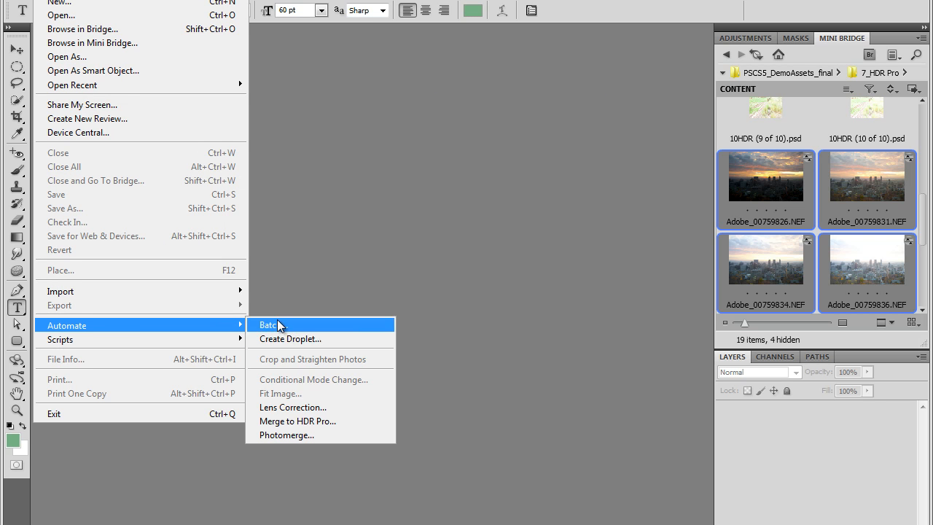
pyautogui.moveTo(138, 325)
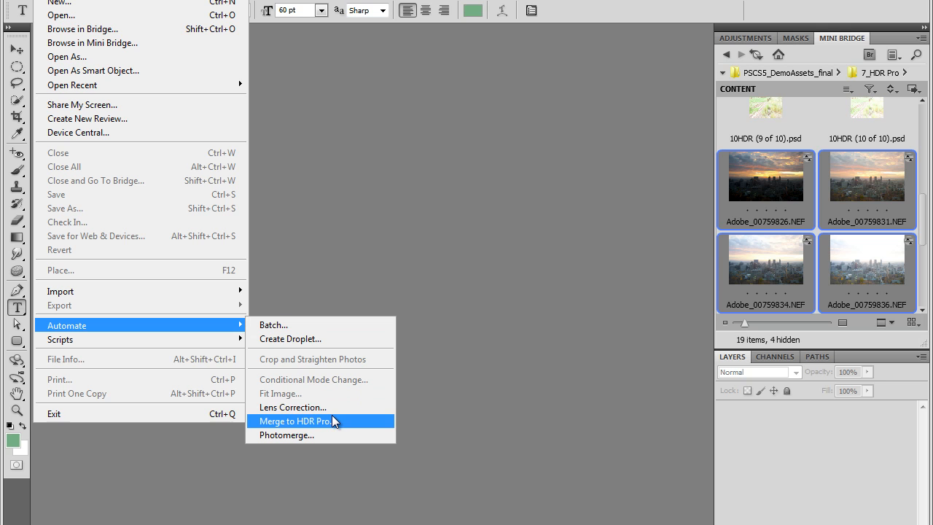
pyautogui.click(565, 323)
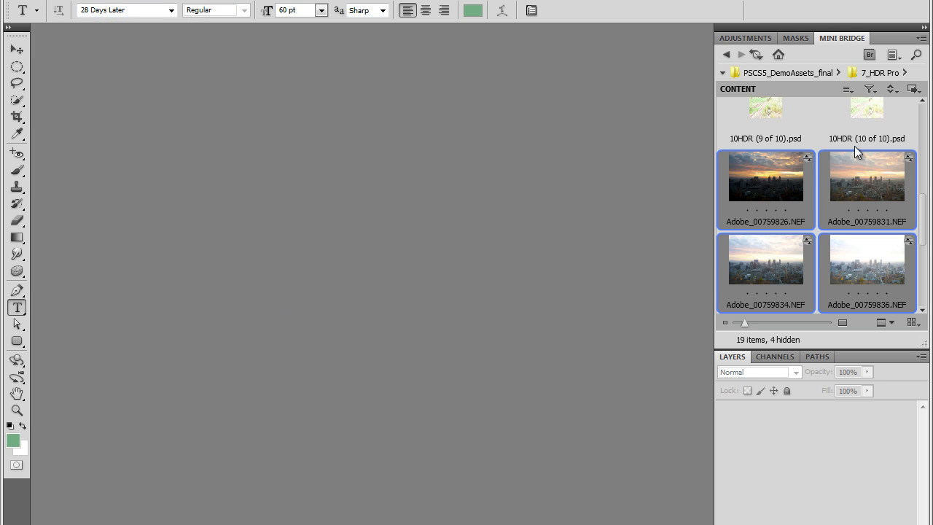
pyautogui.click(914, 89)
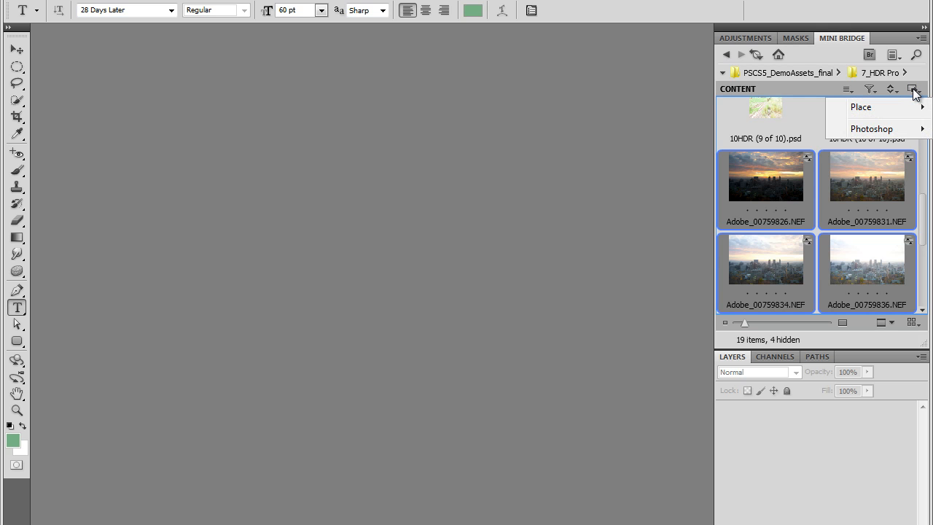
pyautogui.moveTo(872, 129)
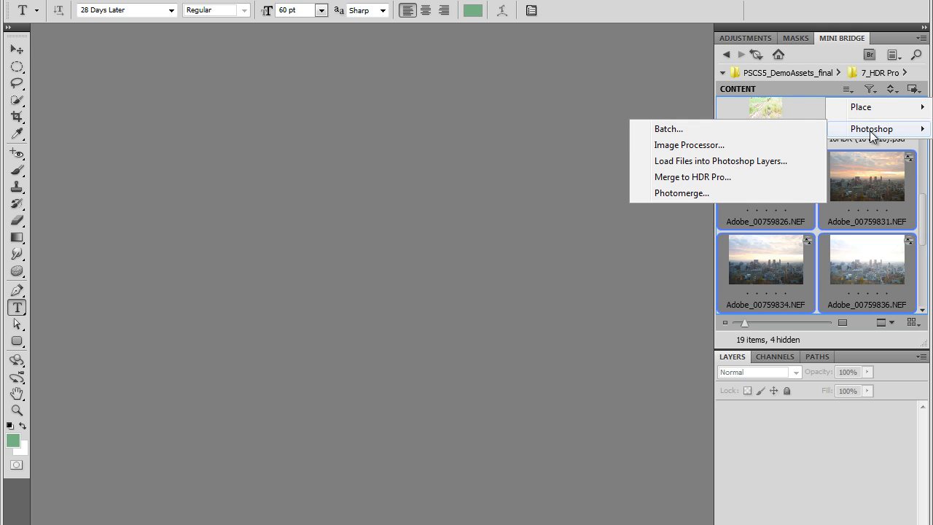
pyautogui.click(692, 177)
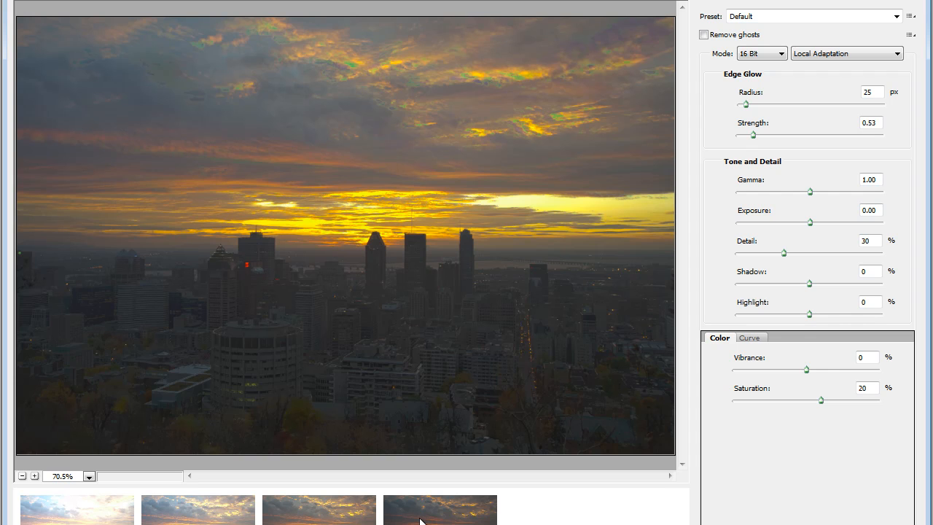
# Step: Preview the Flat, Monochromatic High Contrast and Monochromatic Artistic toning presets
pyautogui.click(898, 17)
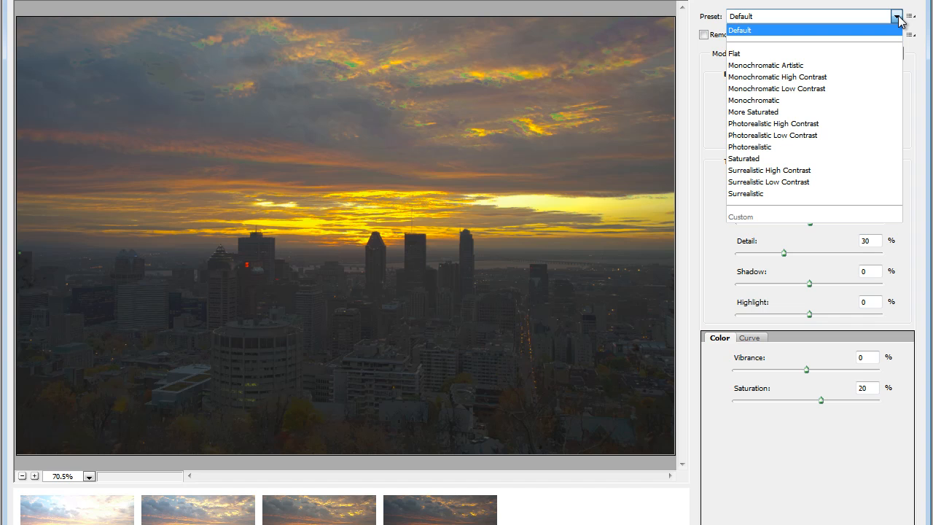
pyautogui.click(758, 53)
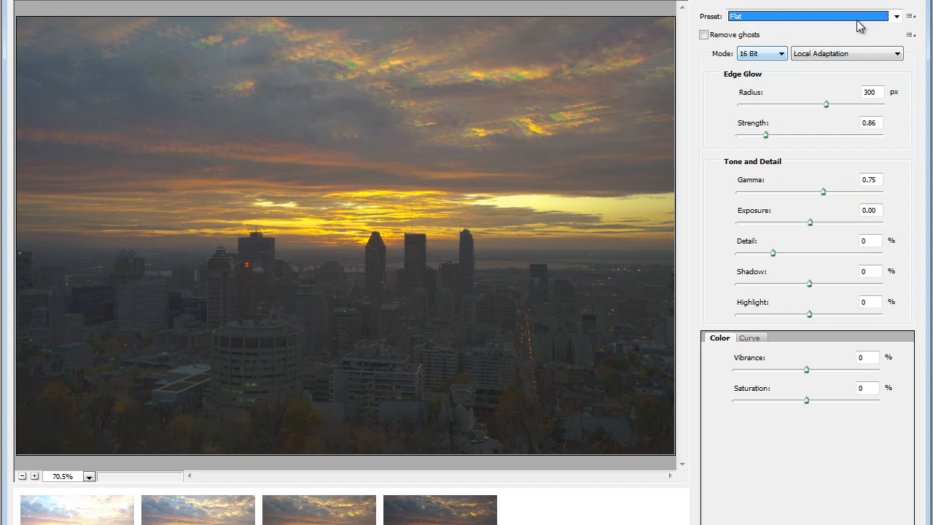
pyautogui.click(896, 16)
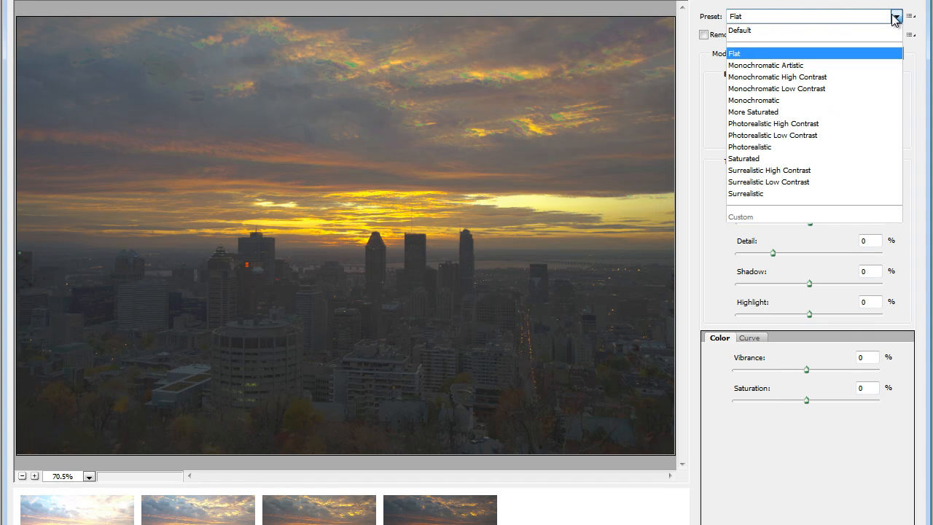
pyautogui.click(785, 76)
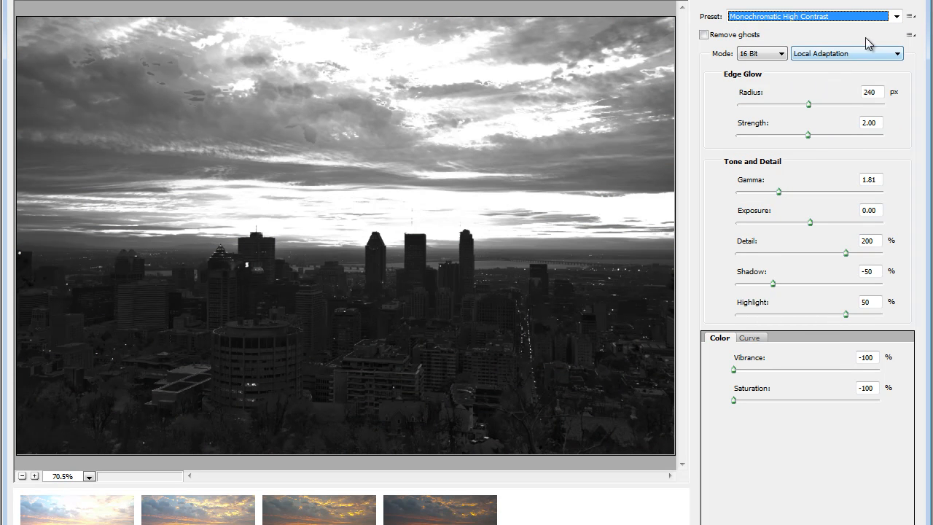
pyautogui.click(897, 17)
pyautogui.click(816, 65)
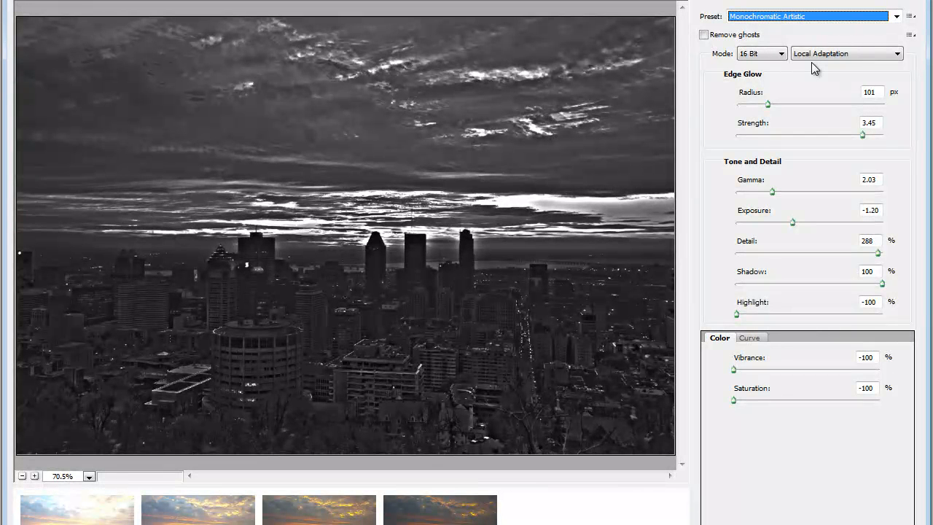
# Step: Preview Photorealistic High Contrast and Surrealistic High Contrast, then apply the Surrealistic preset
pyautogui.click(896, 16)
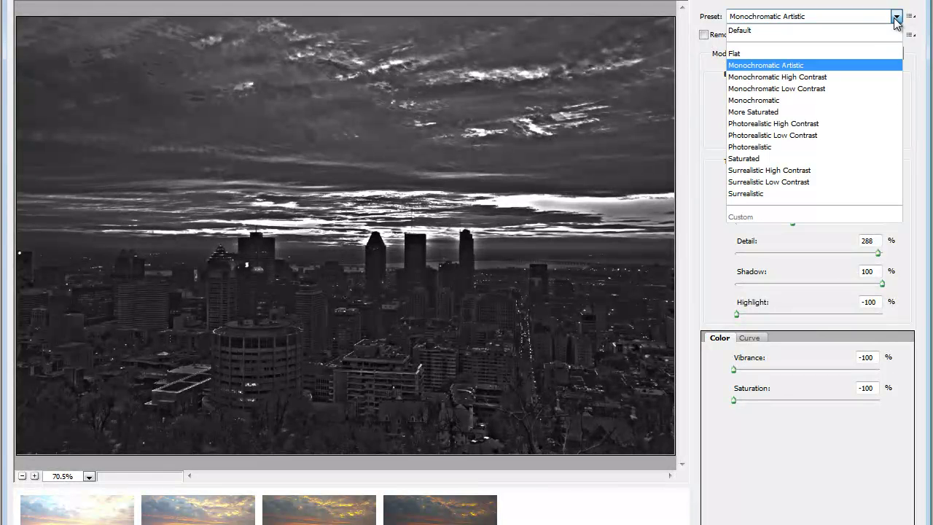
pyautogui.click(780, 123)
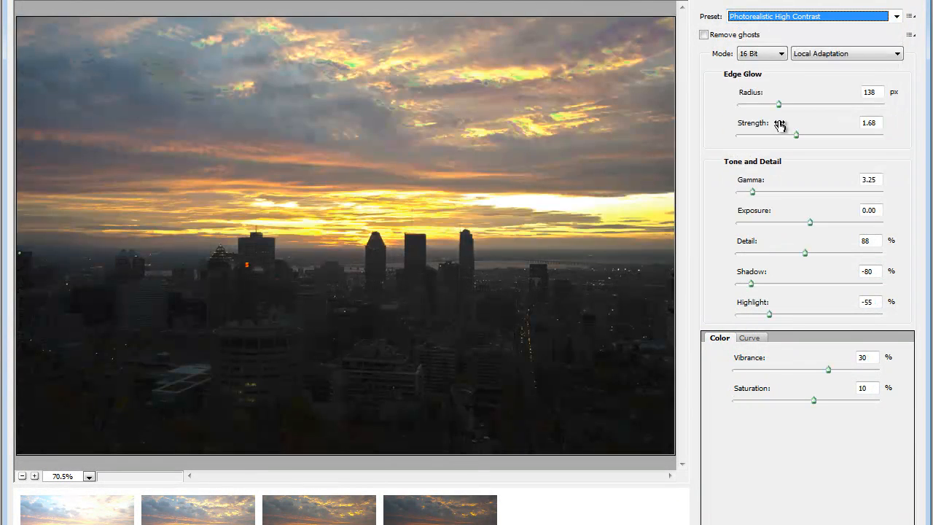
pyautogui.click(897, 16)
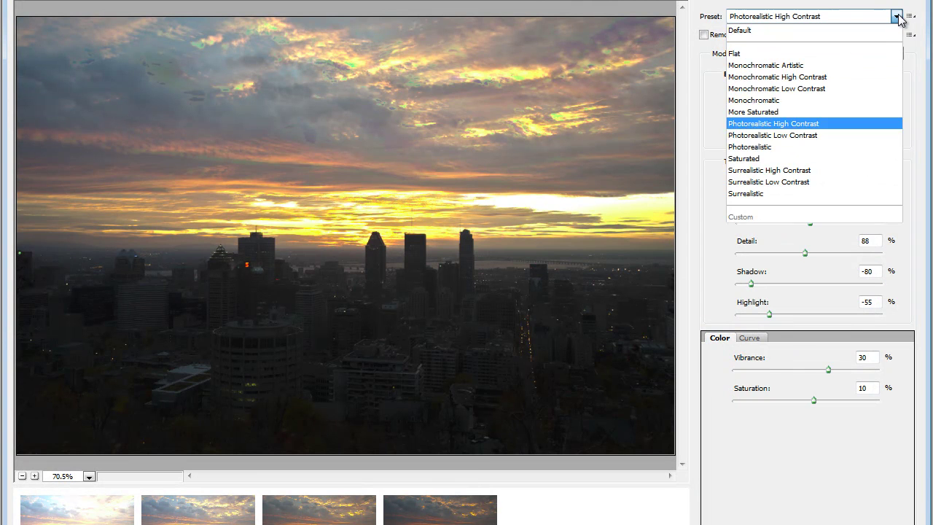
pyautogui.click(768, 169)
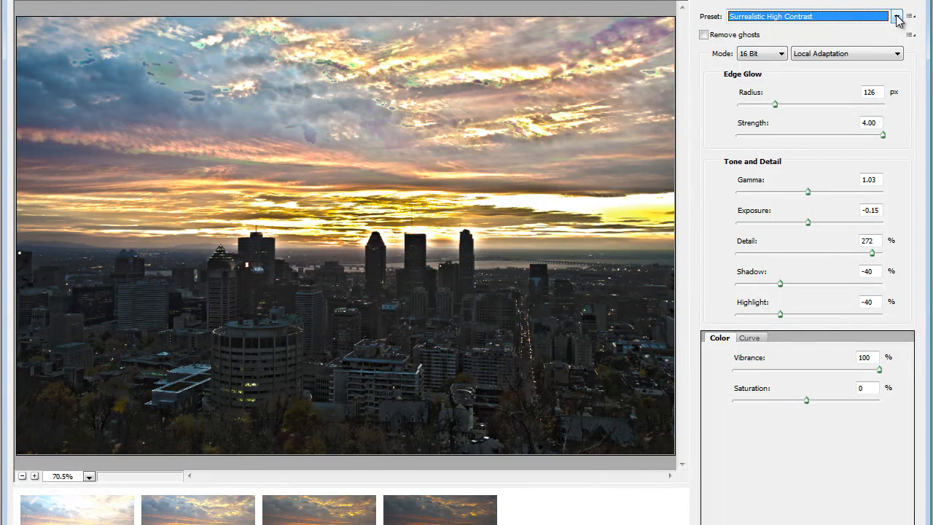
pyautogui.click(897, 16)
pyautogui.click(753, 193)
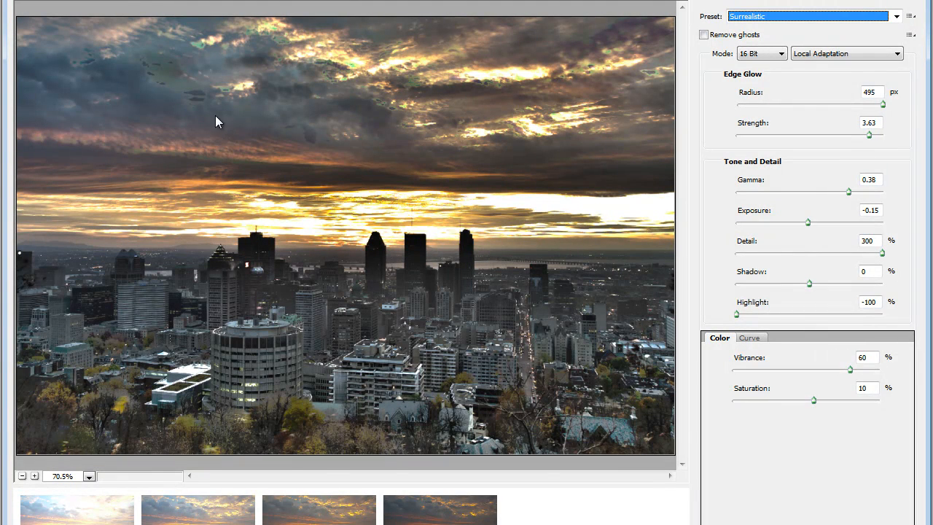
# Step: Enable Remove ghosts and make the fourth, darkest exposure the ghost-removal base
pyautogui.click(704, 35)
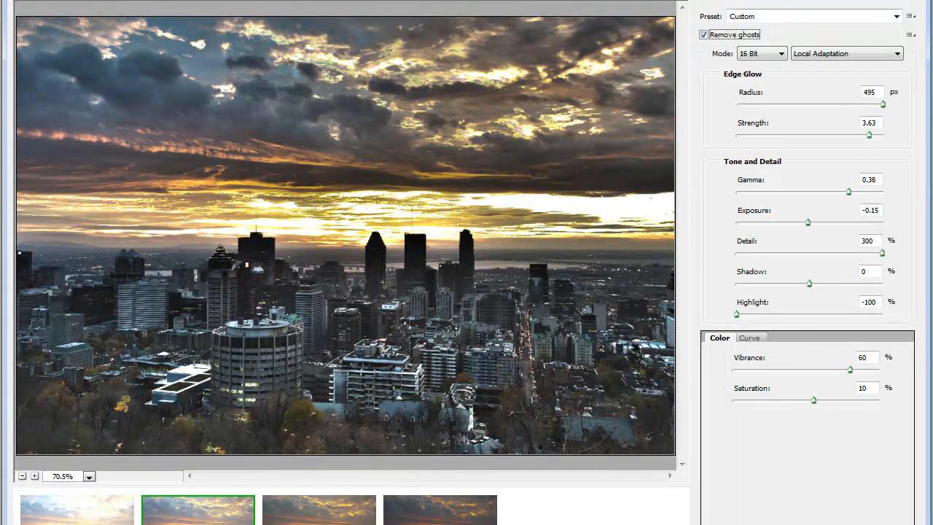
pyautogui.click(315, 520)
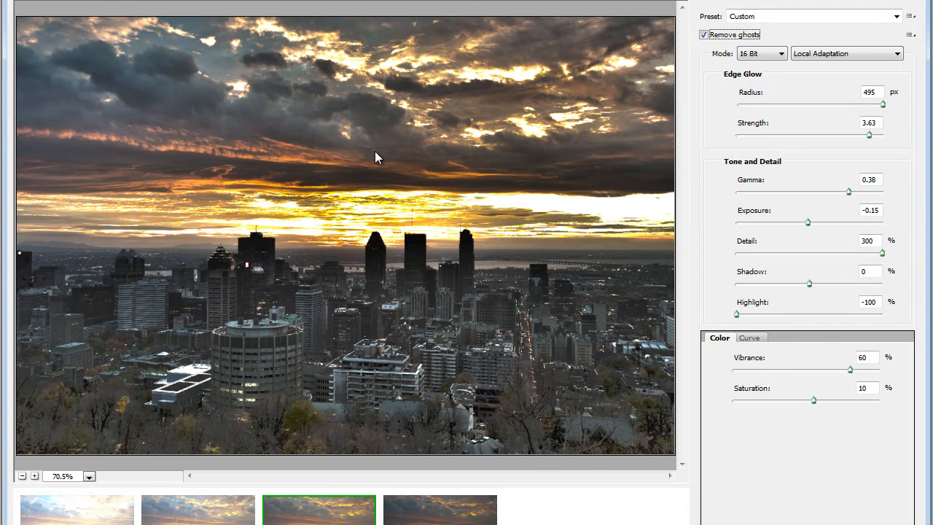
pyautogui.click(425, 515)
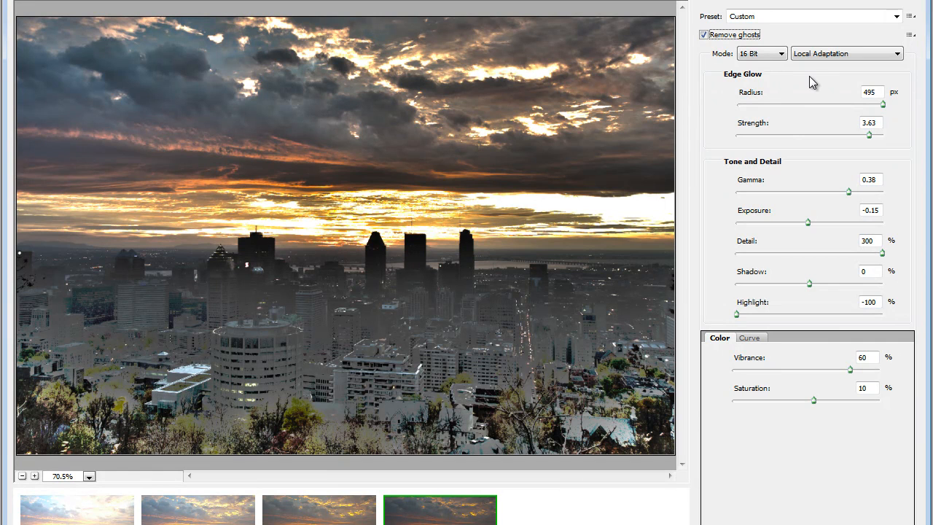
# Step: Keep 16 Bit depth and try the Highlight Compression then Exposure and Gamma toning methods
pyautogui.click(782, 54)
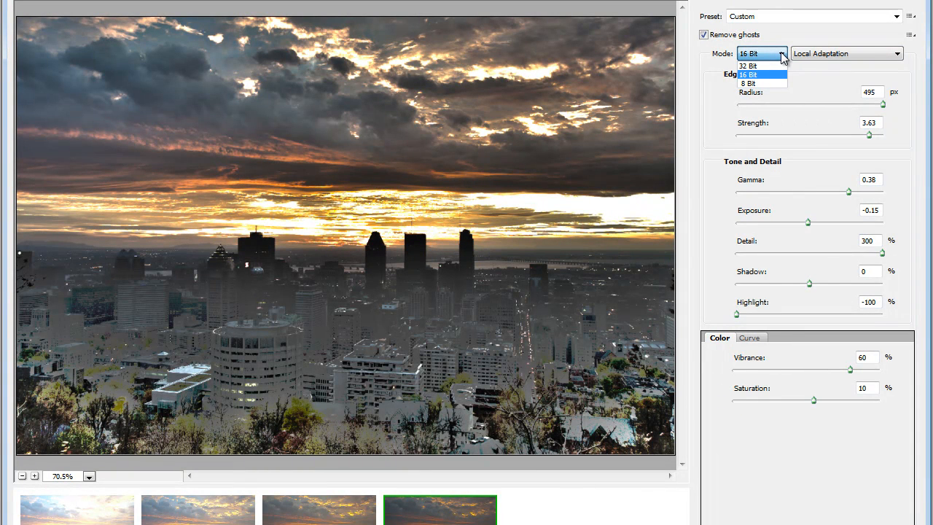
pyautogui.click(783, 58)
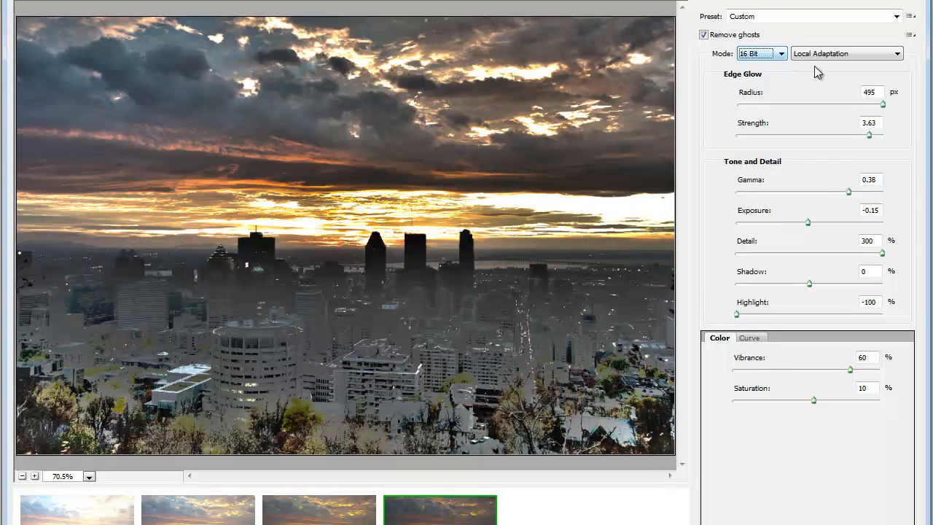
pyautogui.click(897, 54)
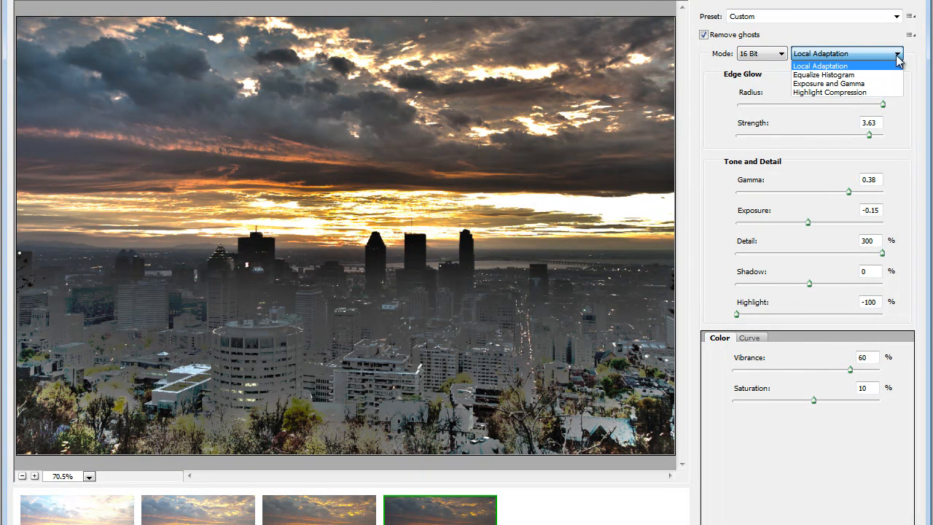
pyautogui.click(853, 93)
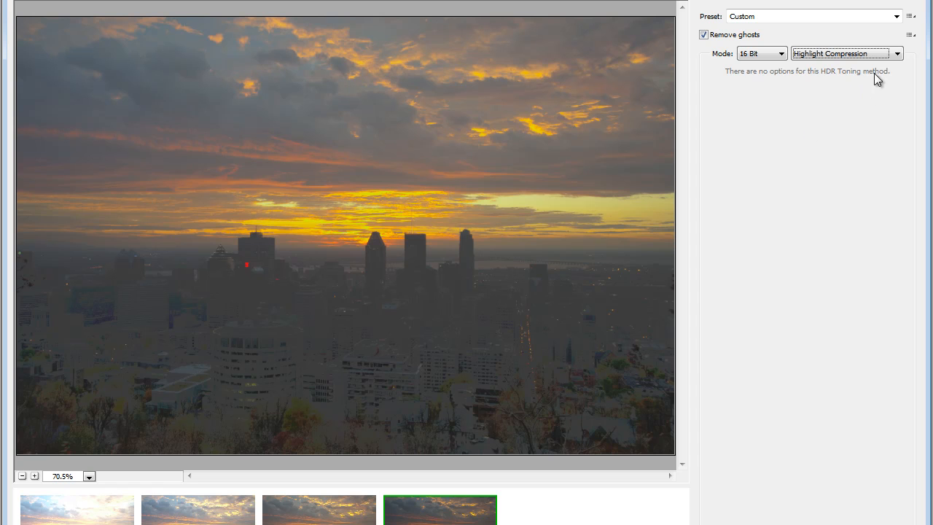
pyautogui.click(897, 58)
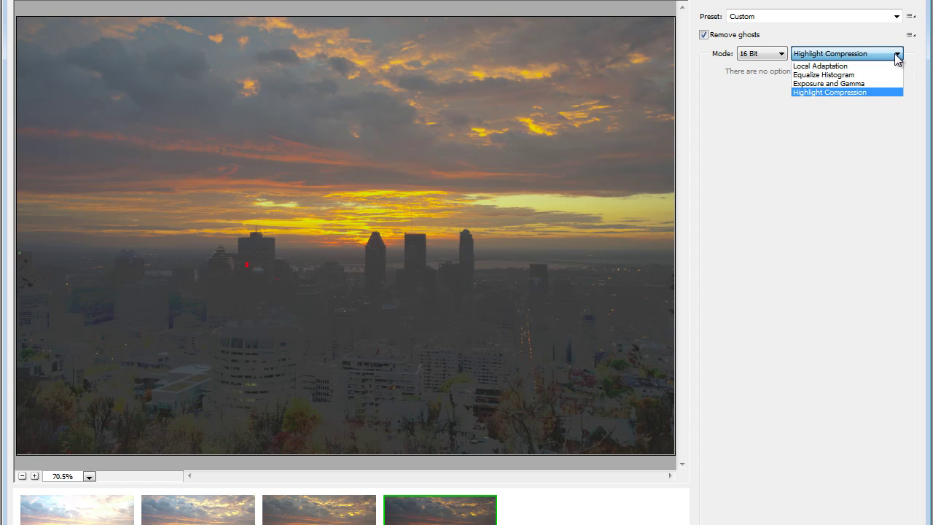
pyautogui.click(853, 79)
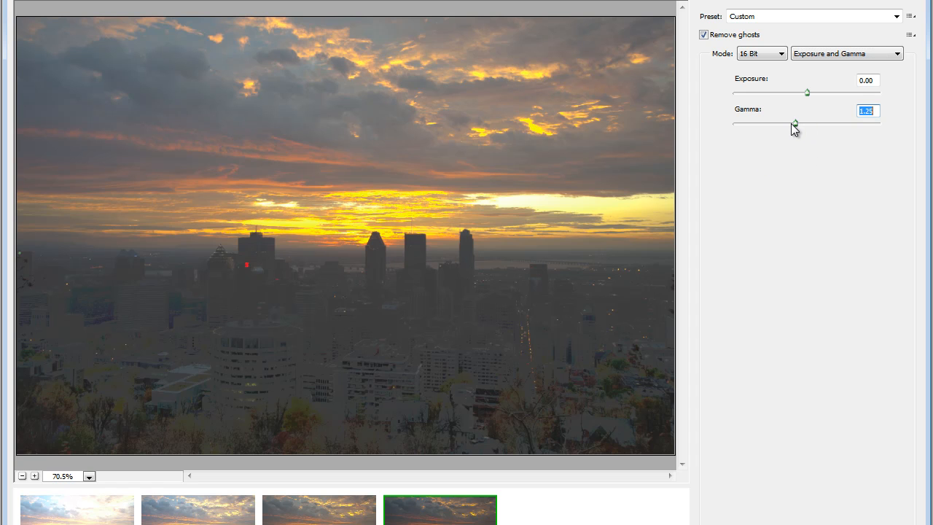
# Step: Adjust gamma and raise exposure to 1.30 in Exposure and Gamma, then switch to Equalize Histogram
pyautogui.moveTo(807, 123); pyautogui.dragTo(782, 124)
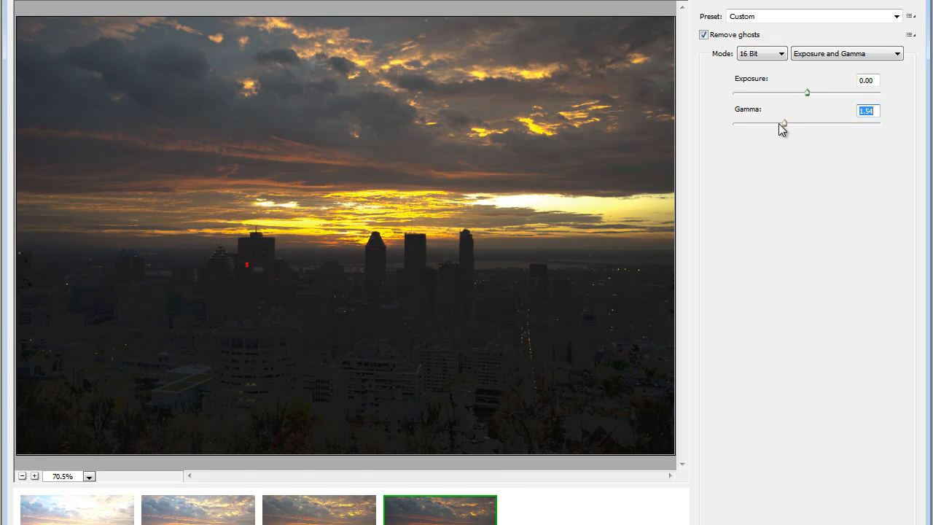
pyautogui.moveTo(813, 93); pyautogui.dragTo(816, 93)
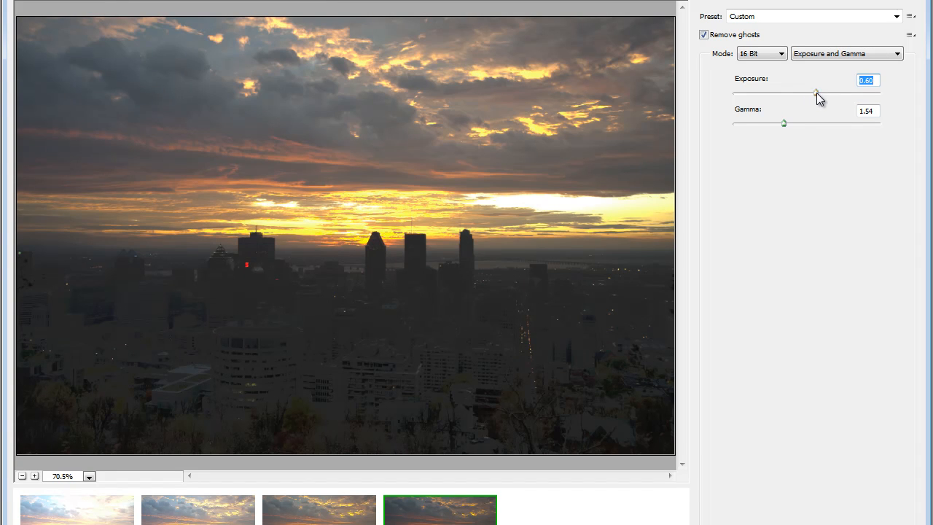
pyautogui.moveTo(785, 124)
pyautogui.mouseDown()
pyautogui.moveTo(826, 124)
pyautogui.moveTo(761, 123)
pyautogui.mouseUp()
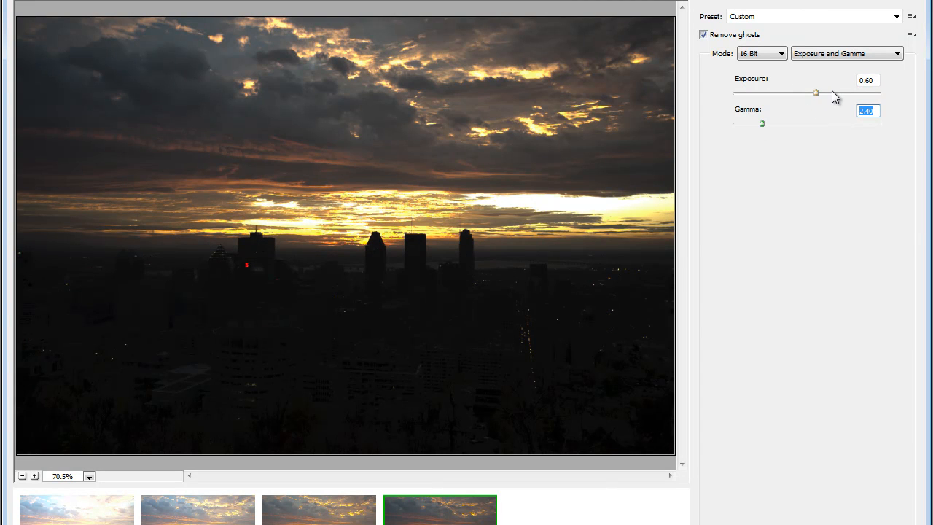
pyautogui.moveTo(836, 93); pyautogui.dragTo(829, 93)
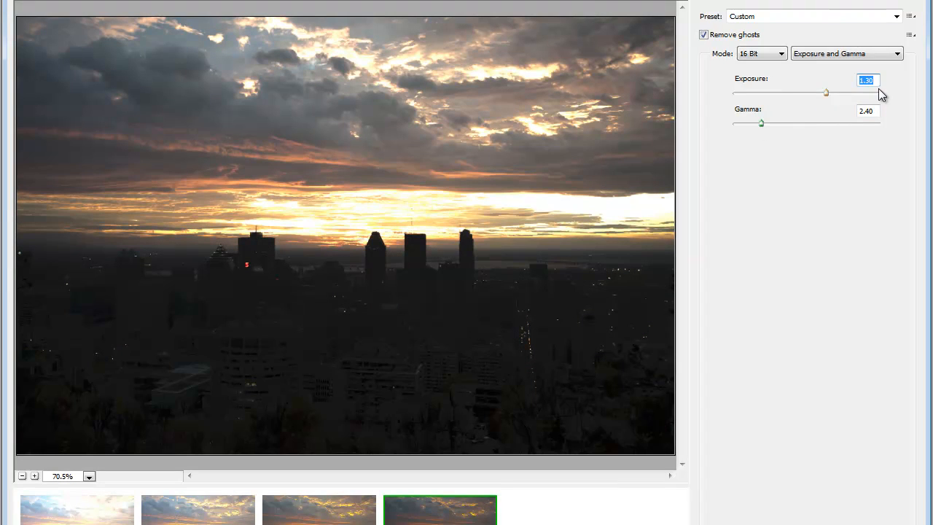
pyautogui.click(897, 54)
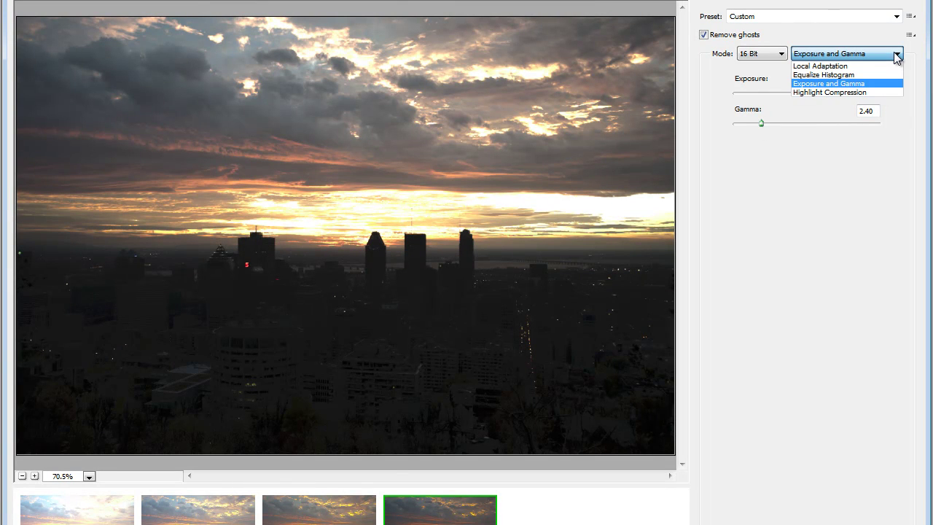
pyautogui.click(862, 75)
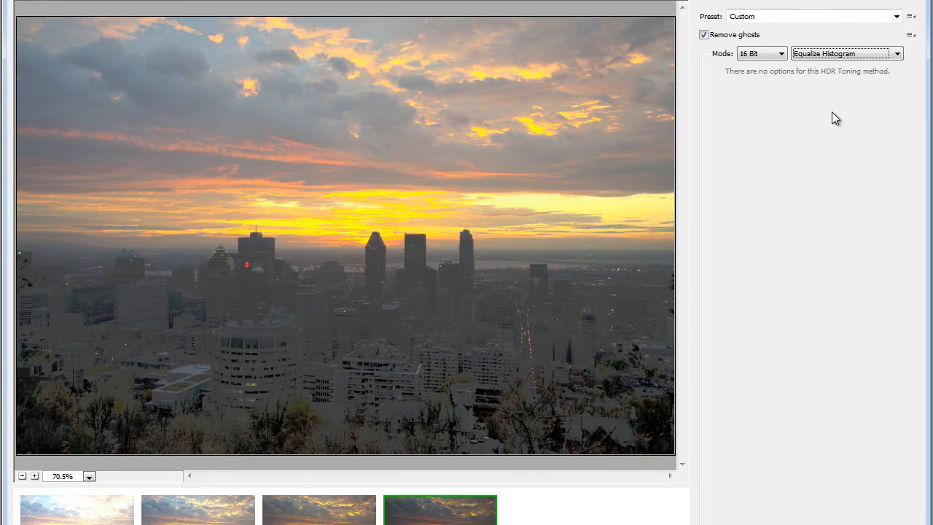
pyautogui.click(897, 55)
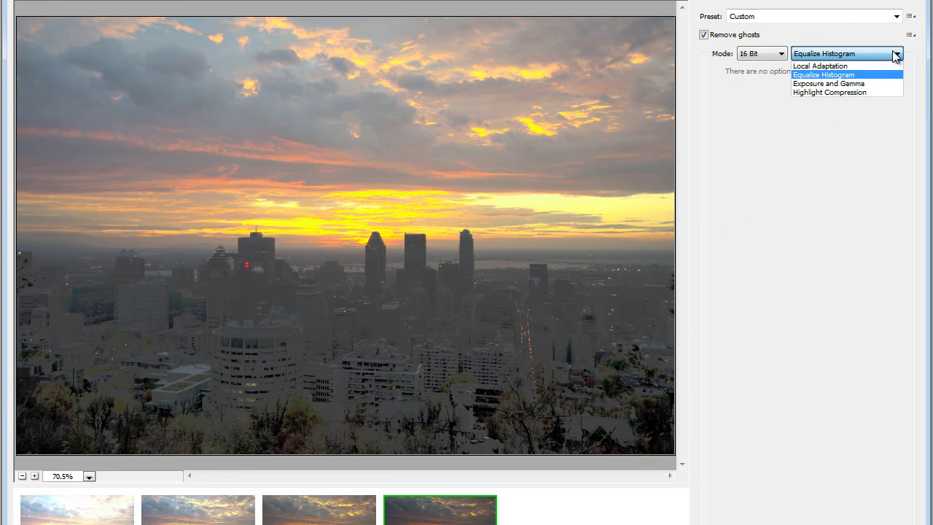
# Step: Return to Local Adaptation and rework the edge glow radius, trying 181 px then 400 px
pyautogui.click(858, 68)
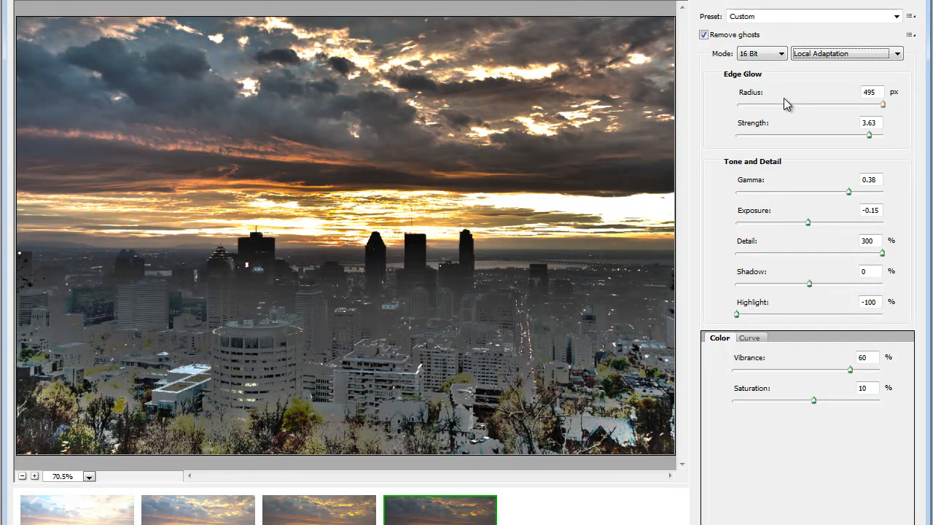
pyautogui.moveTo(883, 105); pyautogui.dragTo(792, 104)
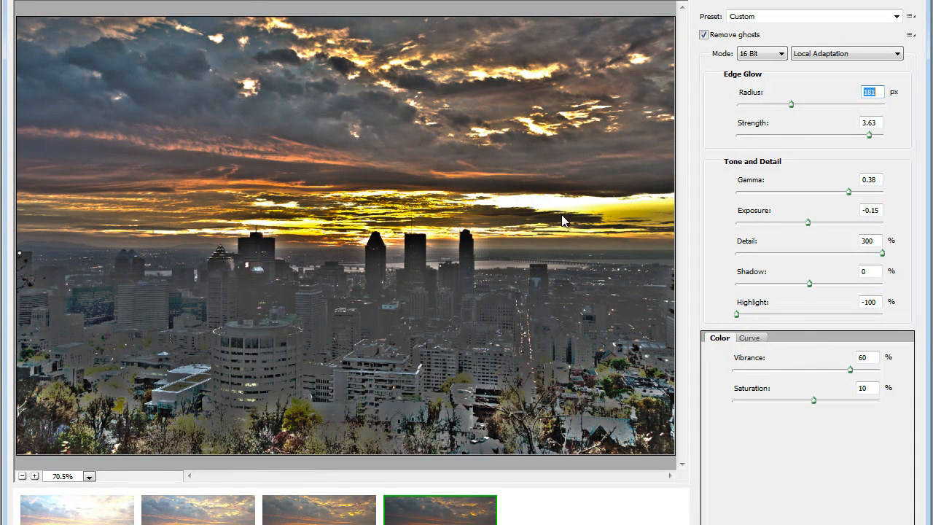
pyautogui.moveTo(791, 104); pyautogui.dragTo(758, 104)
pyautogui.click(834, 105)
pyautogui.moveTo(835, 105); pyautogui.dragTo(859, 106)
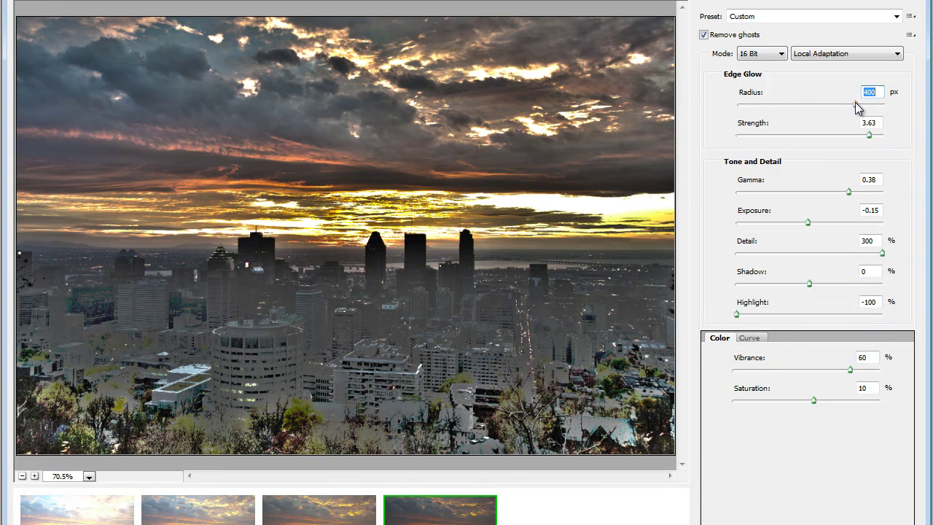
# Step: Settle edge glow at radius 468 px and strength 3.20 after testing the extremes
pyautogui.click(764, 137)
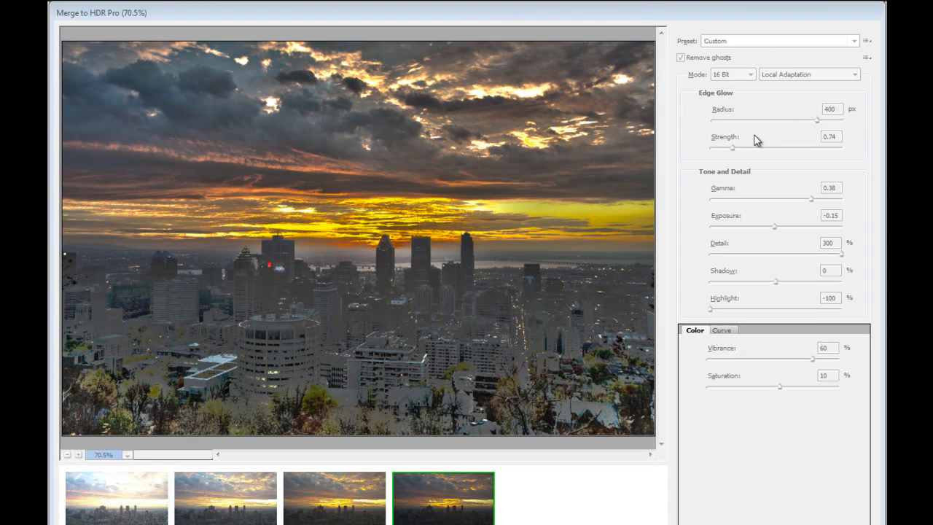
pyautogui.click(754, 137)
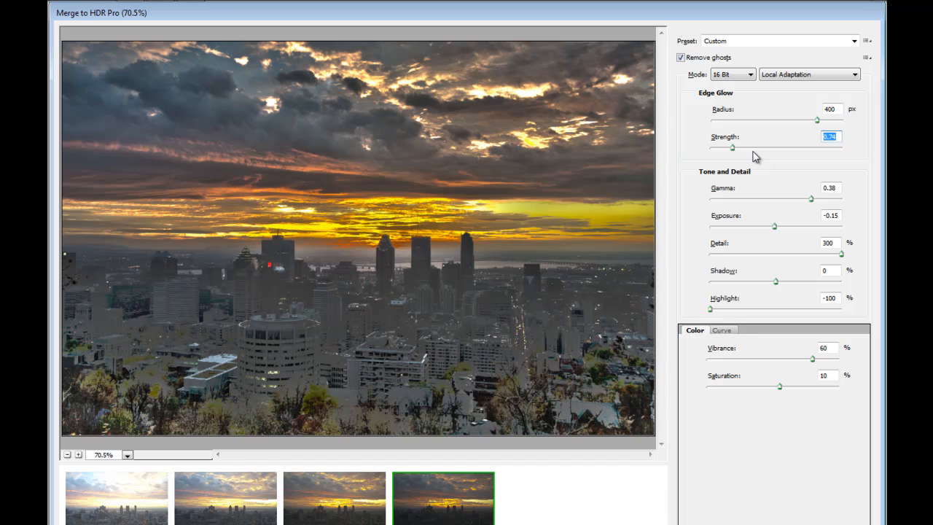
pyautogui.moveTo(732, 148); pyautogui.dragTo(862, 150)
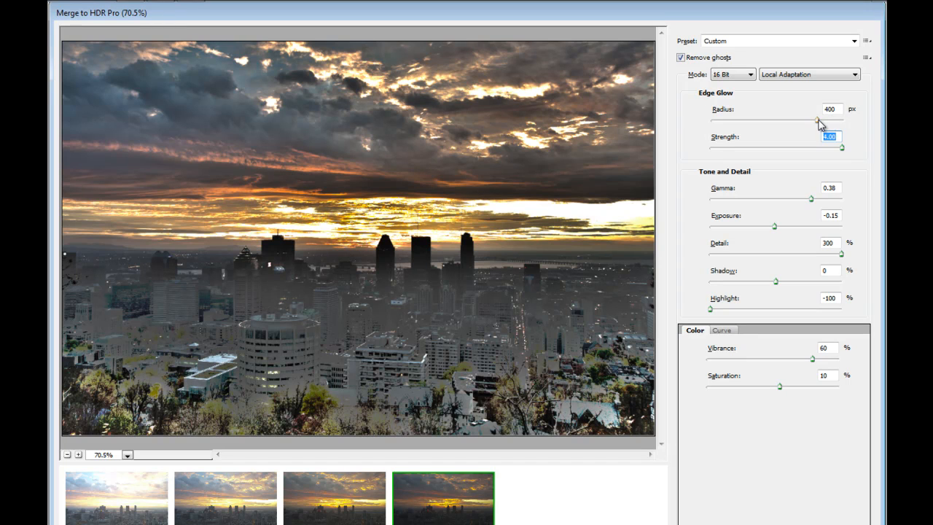
pyautogui.moveTo(817, 120); pyautogui.dragTo(856, 126)
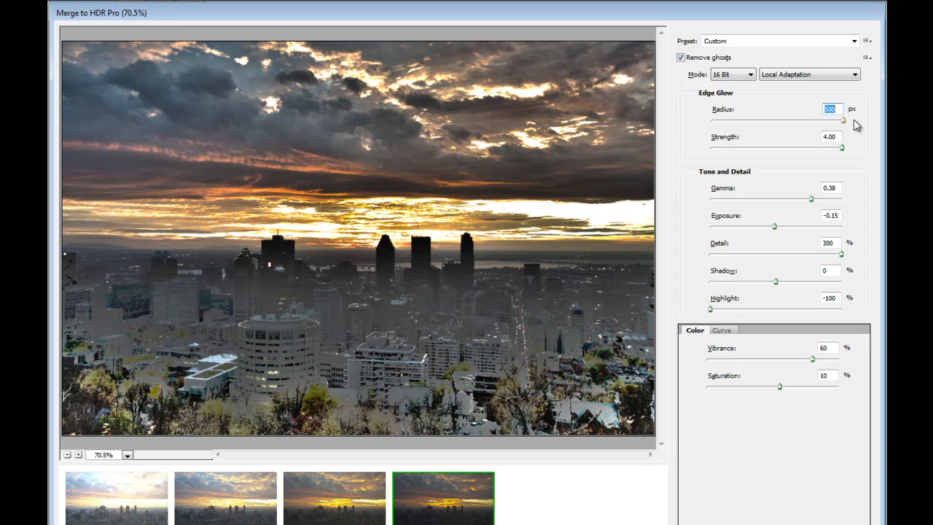
pyautogui.moveTo(843, 121); pyautogui.dragTo(837, 123)
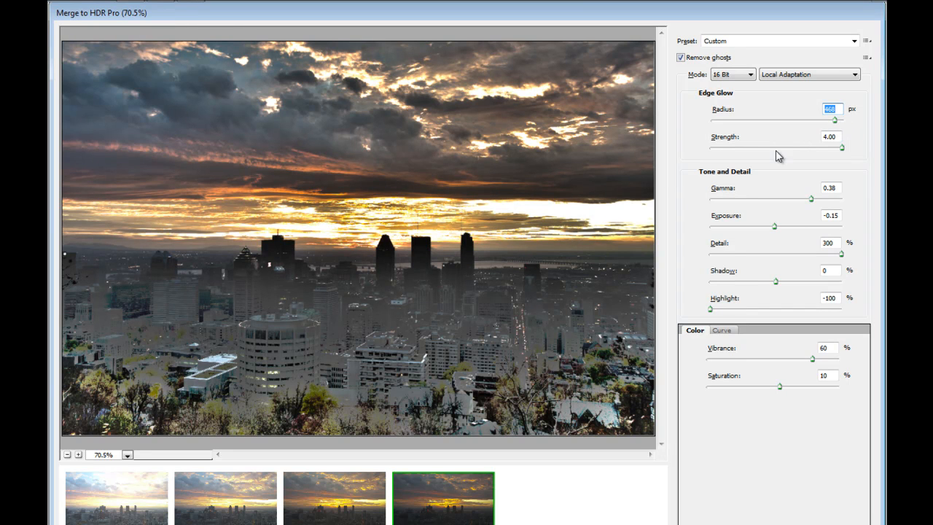
pyautogui.moveTo(842, 148); pyautogui.dragTo(817, 150)
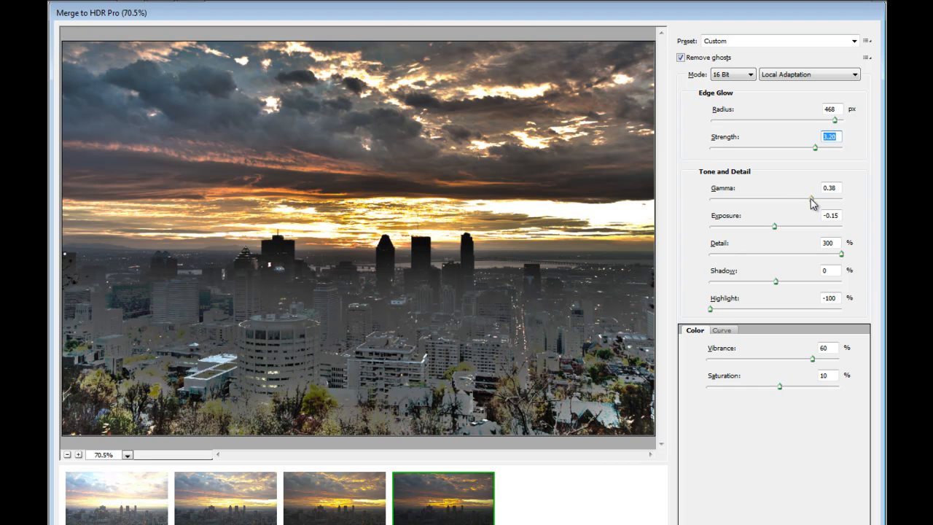
# Step: Set gamma to 0.15 and exposure to -0.30 on the merged skyline
pyautogui.press('Tab')
pyautogui.click(767, 199)
pyautogui.moveTo(767, 199); pyautogui.dragTo(830, 199)
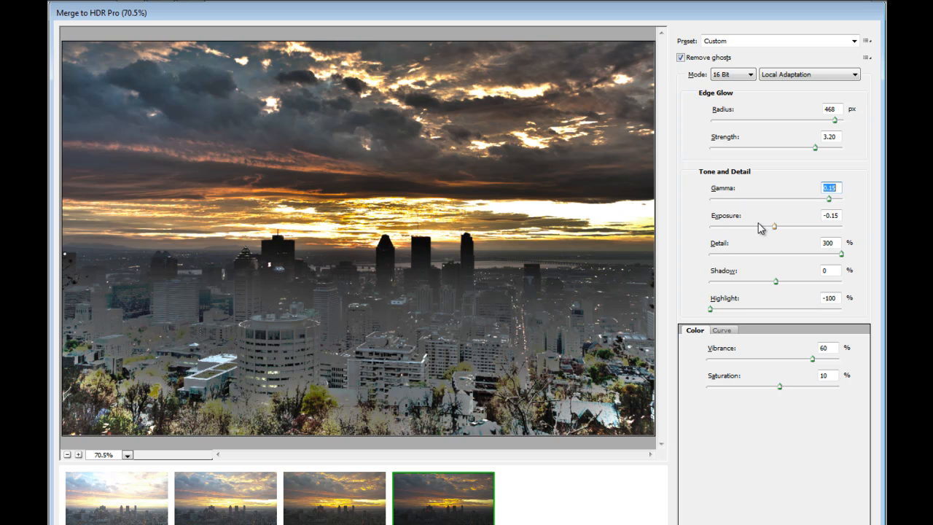
pyautogui.moveTo(776, 227); pyautogui.dragTo(801, 227)
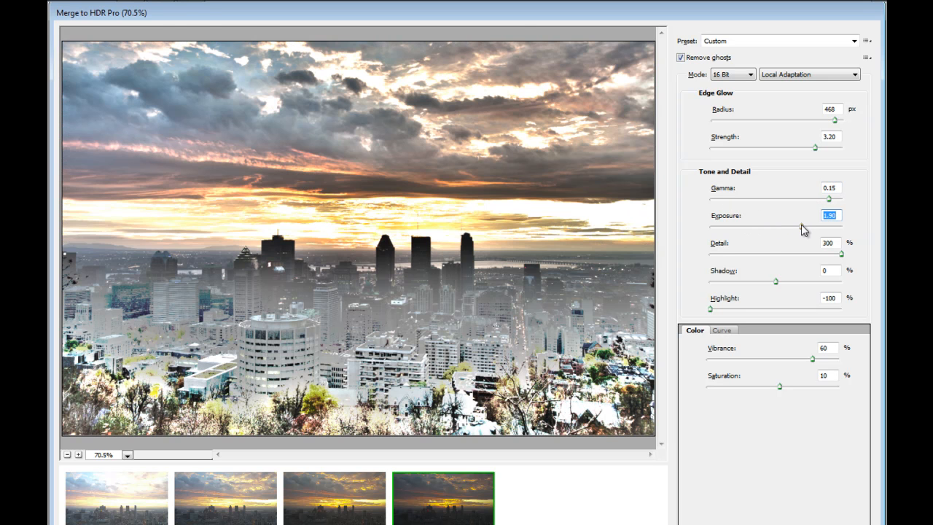
pyautogui.click(763, 228)
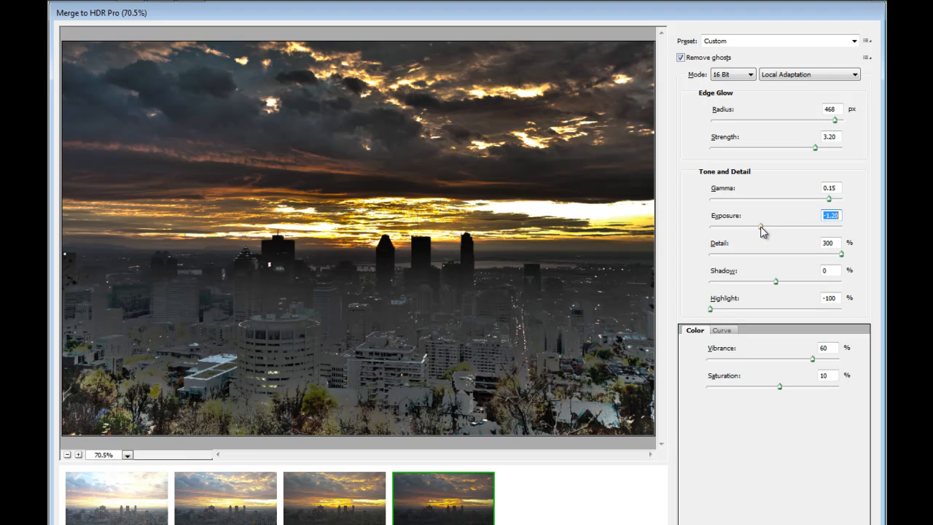
pyautogui.moveTo(763, 228); pyautogui.dragTo(774, 229)
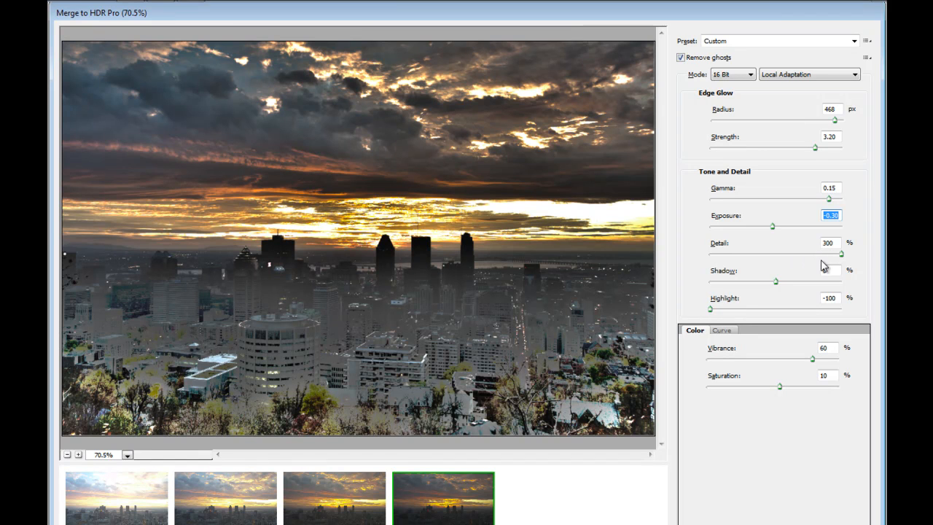
# Step: Test the Detail and Shadow sliders, ending back at detail 300% and shadows 0
pyautogui.click(728, 253)
pyautogui.moveTo(730, 254); pyautogui.dragTo(824, 253)
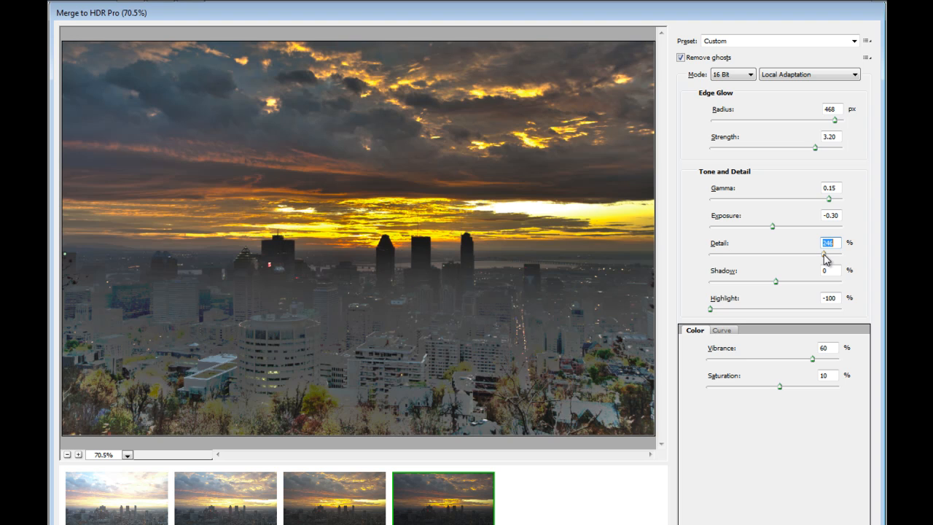
pyautogui.moveTo(826, 254); pyautogui.dragTo(864, 258)
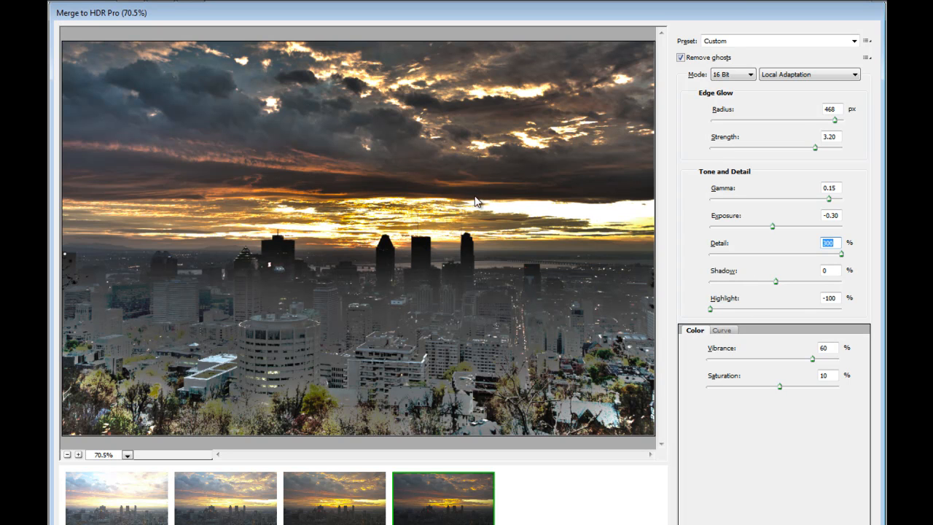
pyautogui.click(808, 280)
pyautogui.moveTo(808, 281); pyautogui.dragTo(835, 284)
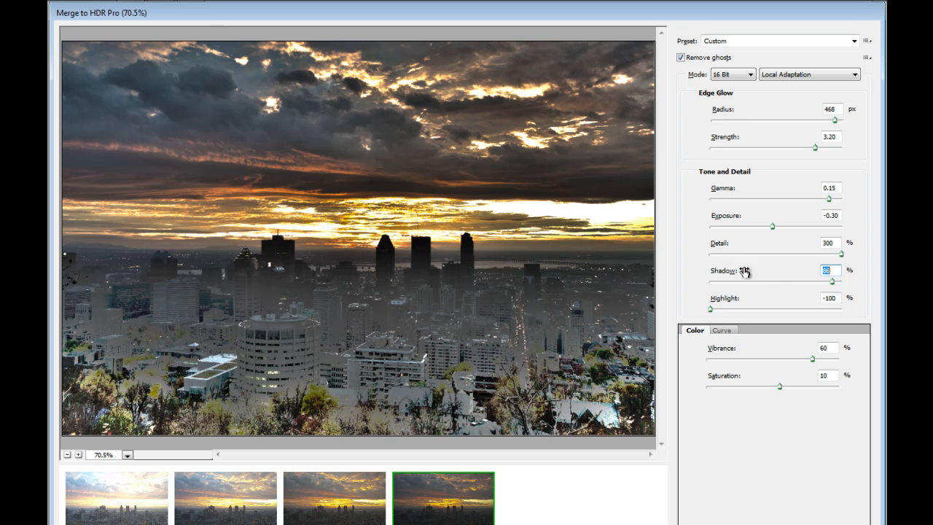
pyautogui.click(729, 283)
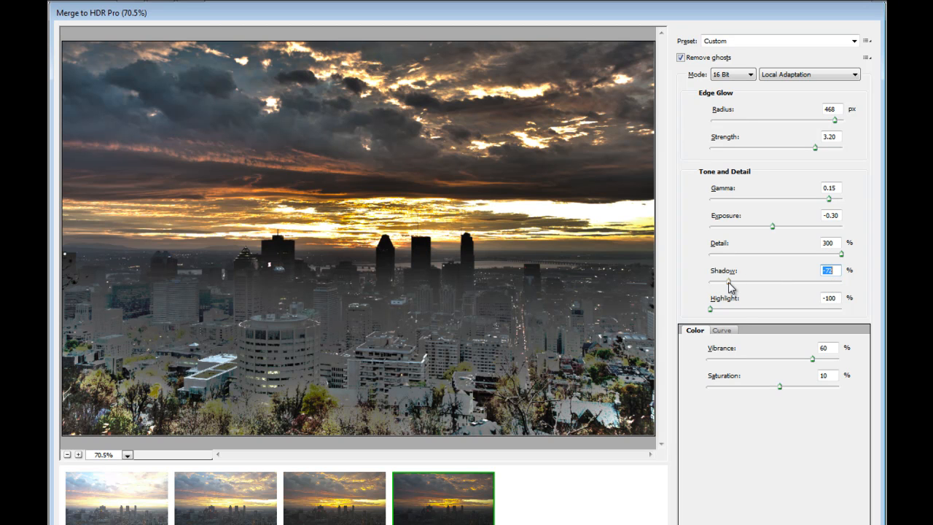
pyautogui.click(786, 282)
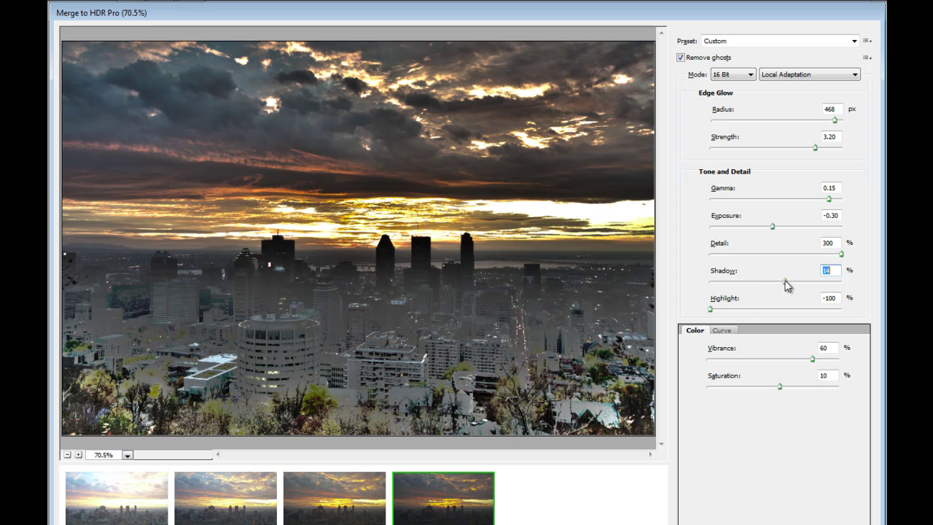
pyautogui.click(775, 282)
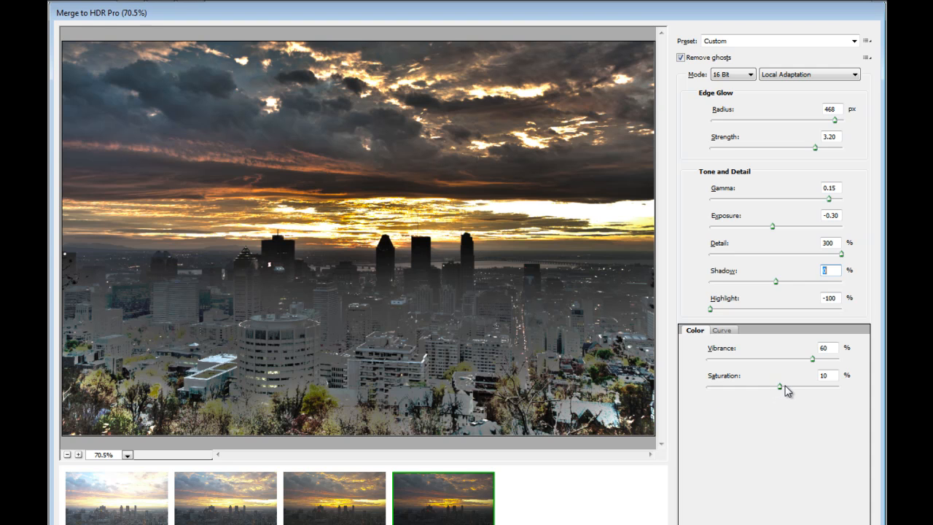
# Step: Try boosting saturation, pull it back, then raise vibrance to 100%
pyautogui.moveTo(780, 387); pyautogui.dragTo(840, 389)
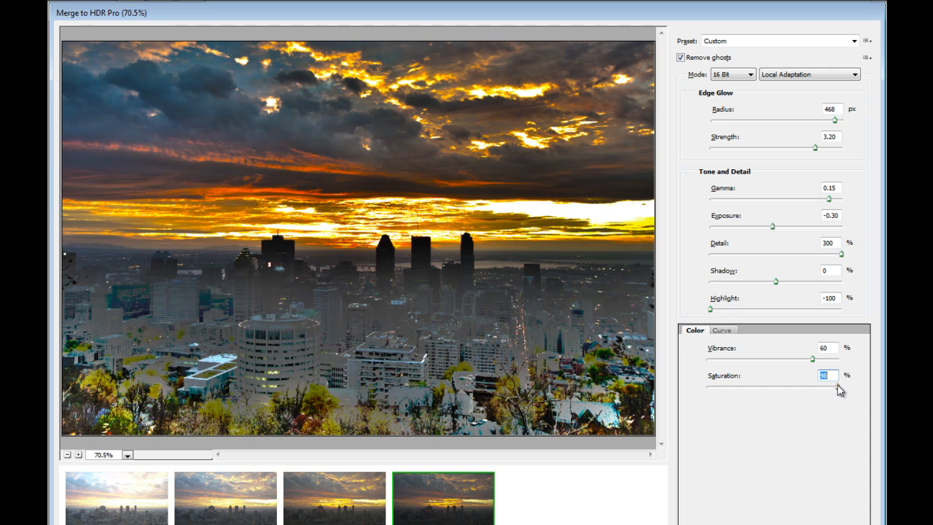
pyautogui.moveTo(840, 389); pyautogui.dragTo(783, 389)
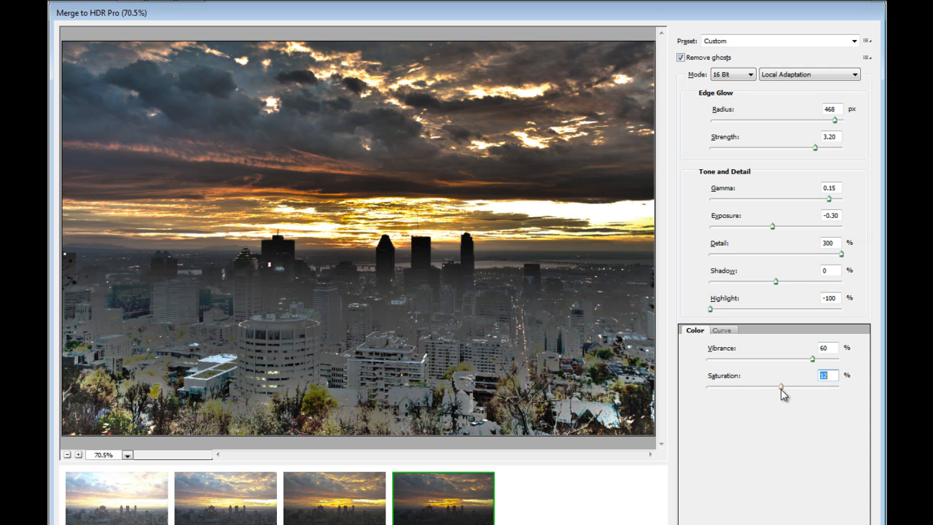
pyautogui.moveTo(782, 388); pyautogui.dragTo(779, 388)
pyautogui.moveTo(812, 360); pyautogui.dragTo(838, 359)
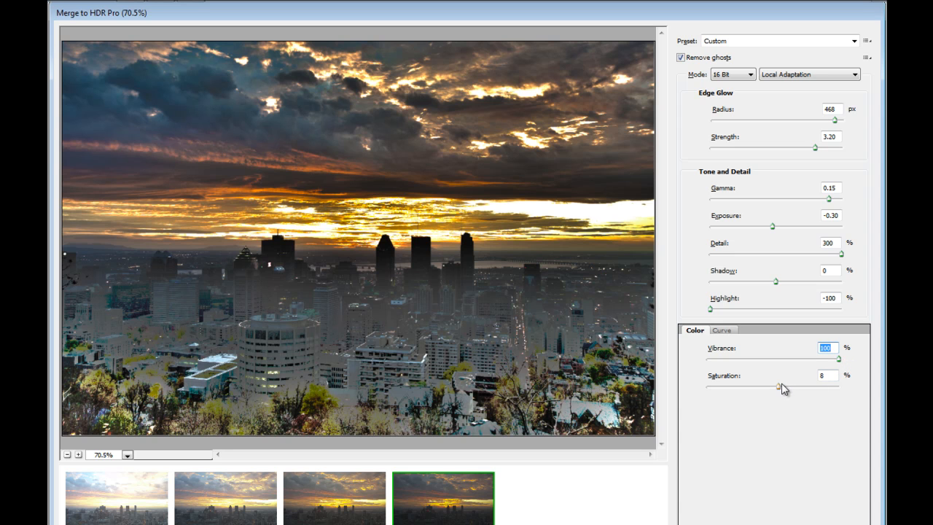
# Step: Push saturation to maximum and ease it down to about 61 for vivid sunset colours
pyautogui.moveTo(780, 387); pyautogui.dragTo(840, 387)
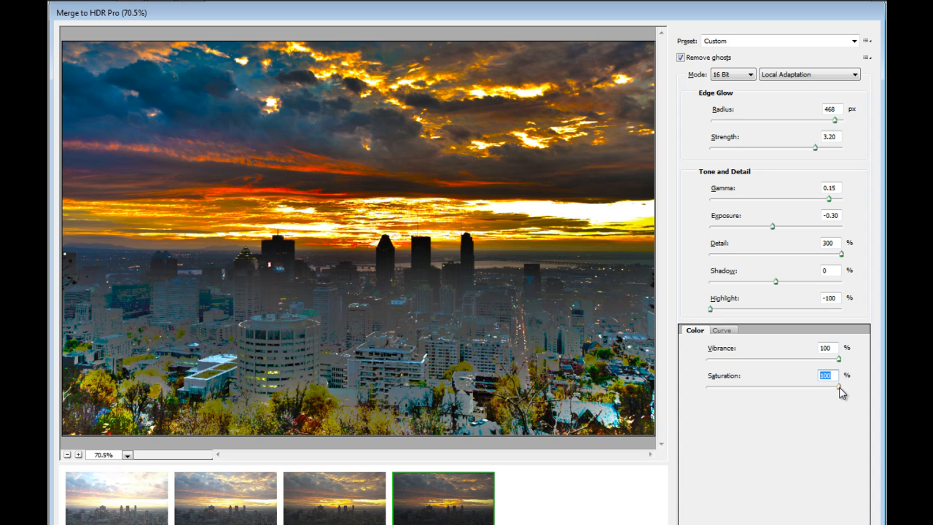
pyautogui.moveTo(838, 387); pyautogui.dragTo(820, 387)
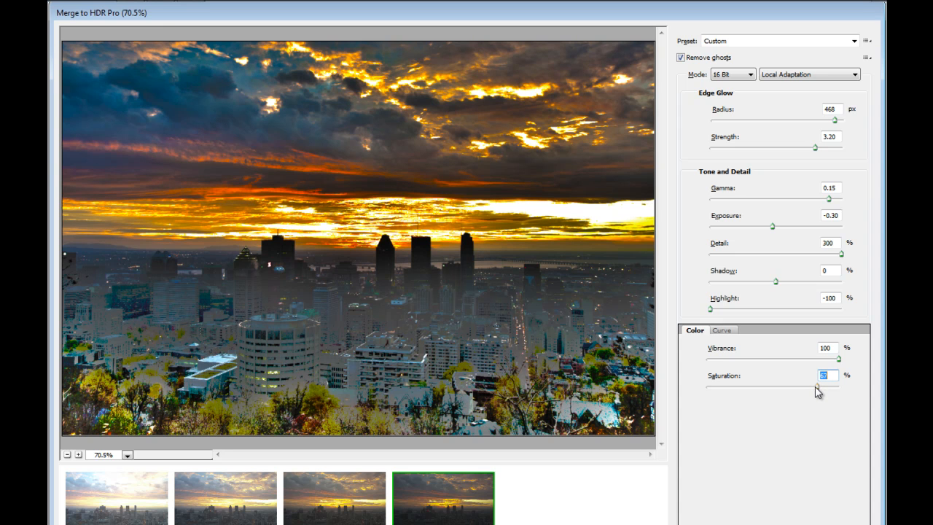
pyautogui.moveTo(819, 387); pyautogui.dragTo(816, 387)
# Step: Switch the HDR toning panel to the Curve view and test-bend the midtone curve
pyautogui.click(721, 331)
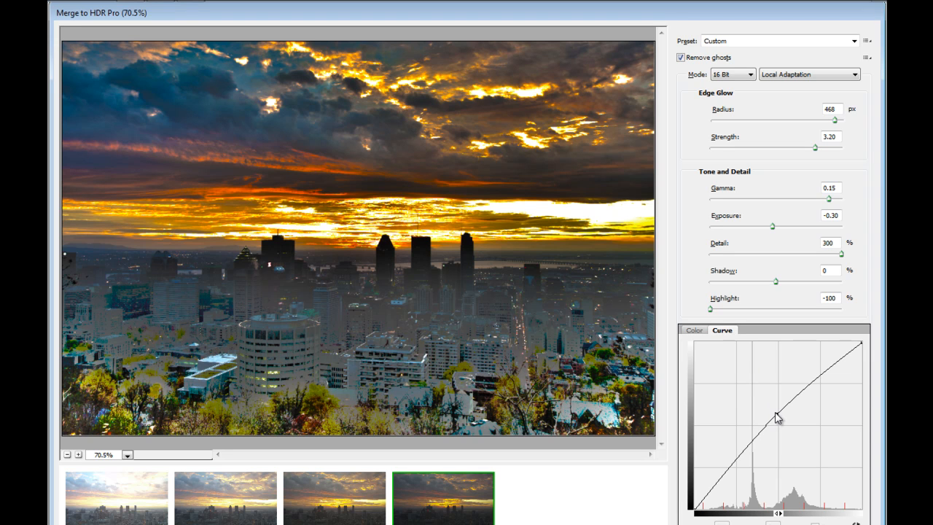
pyautogui.moveTo(777, 416); pyautogui.dragTo(773, 407)
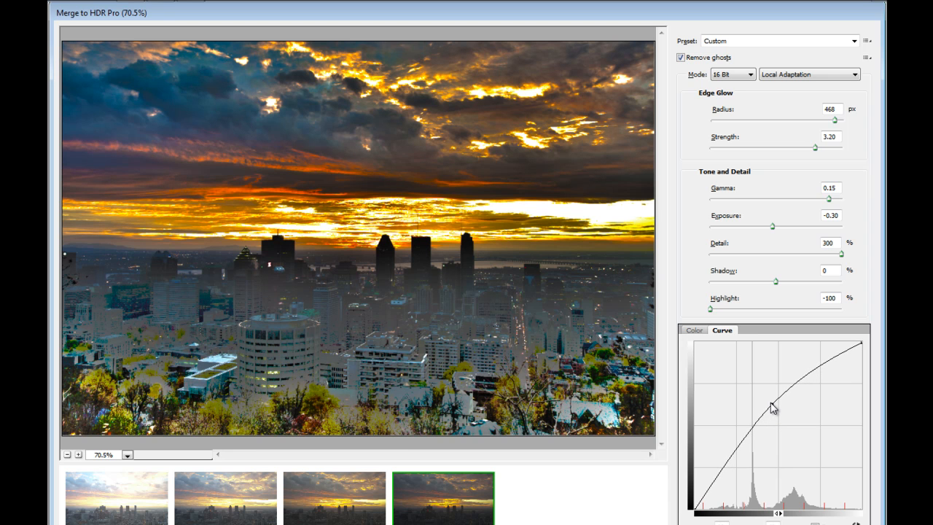
pyautogui.moveTo(773, 407)
pyautogui.mouseDown()
pyautogui.moveTo(799, 447)
pyautogui.moveTo(788, 427)
pyautogui.mouseUp()
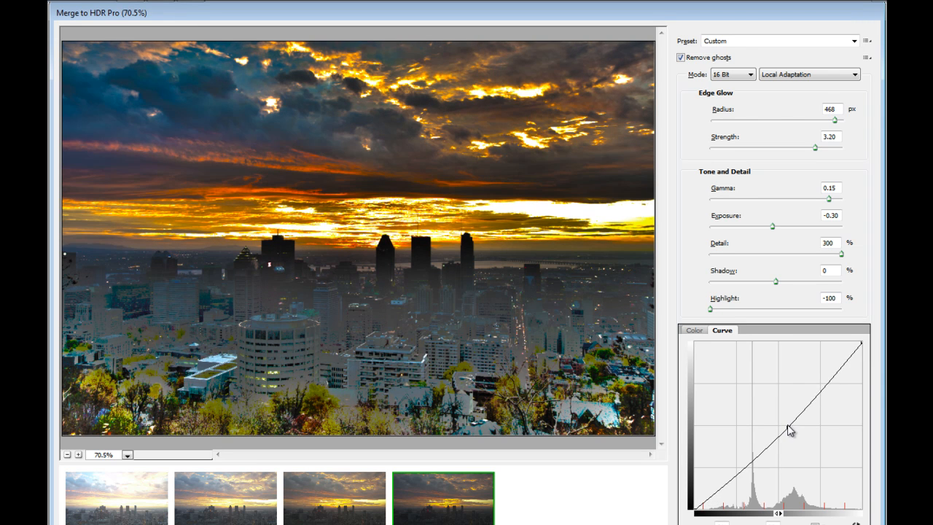
# Step: Add highlight and shadow points and shape them into an S-curve for added skyline contrast
pyautogui.click(828, 387)
pyautogui.click(749, 465)
pyautogui.moveTo(750, 465); pyautogui.dragTo(740, 461)
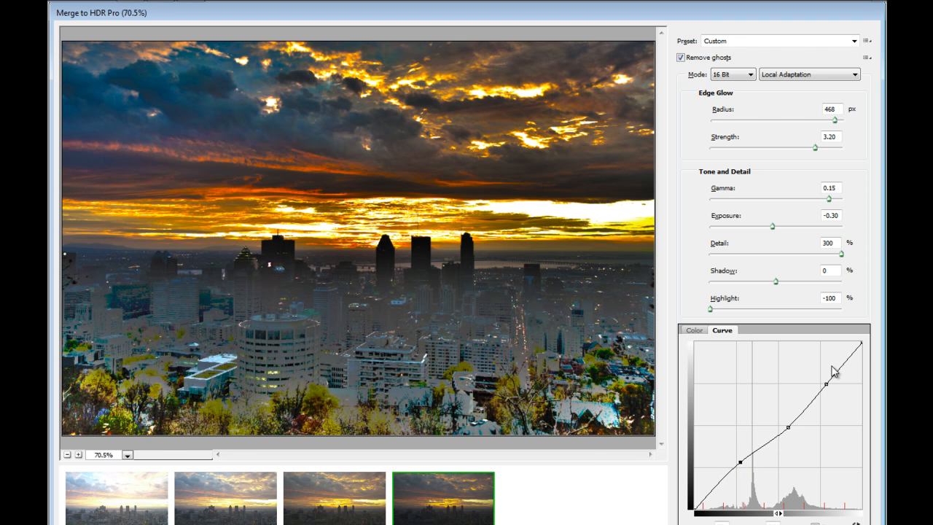
pyautogui.moveTo(827, 383); pyautogui.dragTo(816, 373)
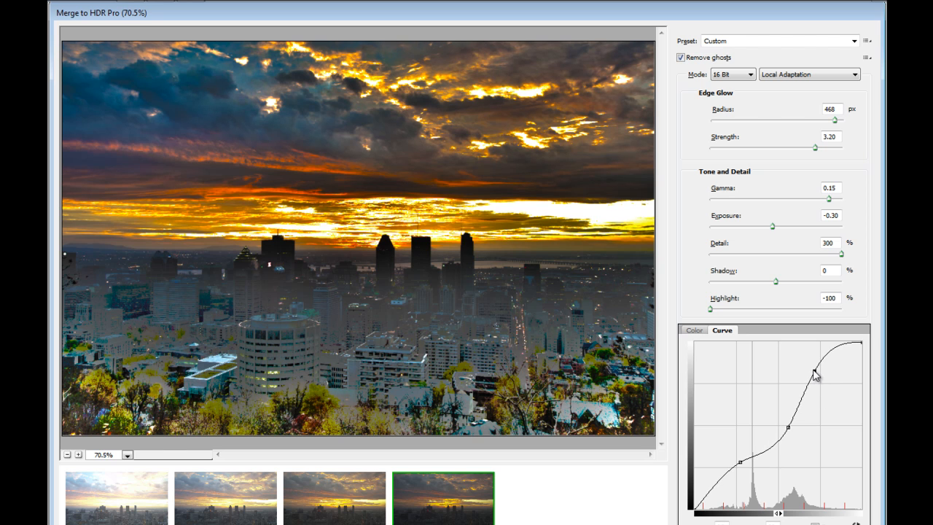
pyautogui.moveTo(789, 428); pyautogui.dragTo(784, 425)
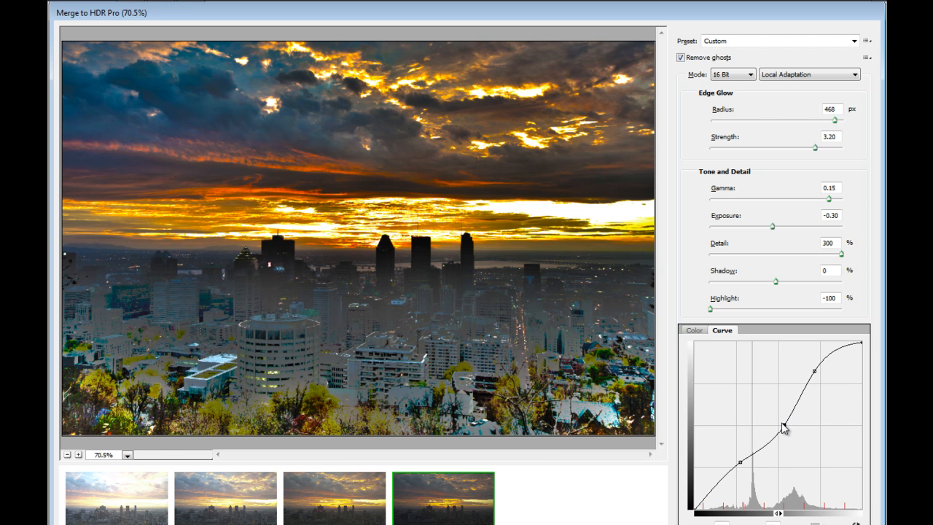
pyautogui.moveTo(739, 464); pyautogui.dragTo(733, 461)
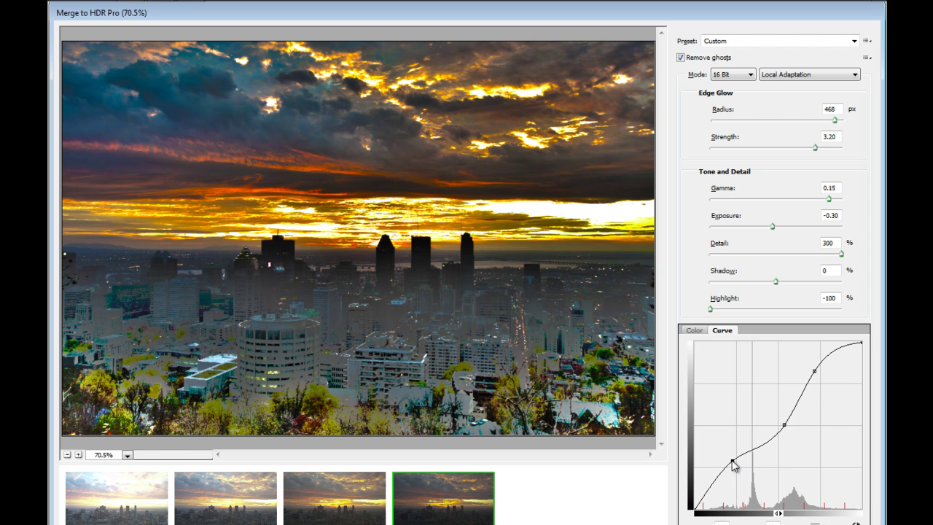